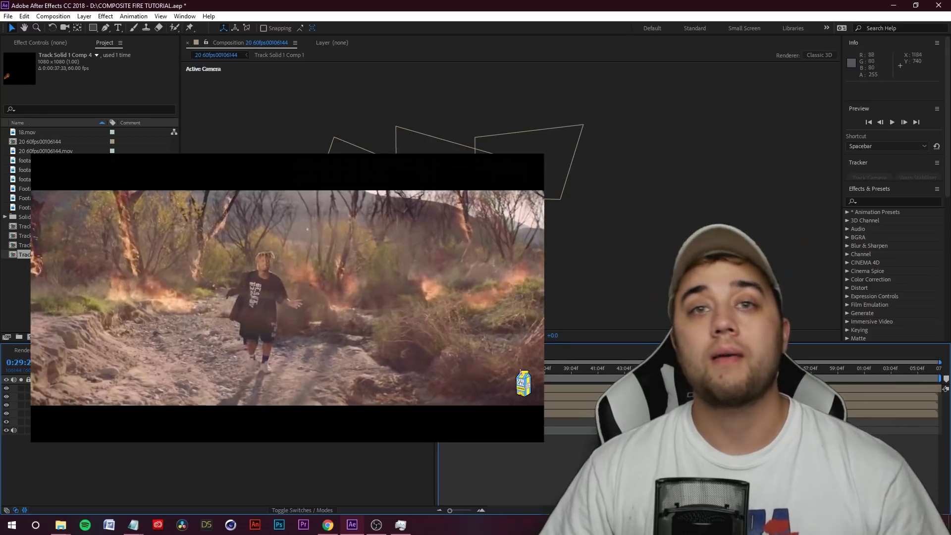
Delete the fire and tracker camera layers, leaving only the riverside footage layer.
key("period")
key("period")
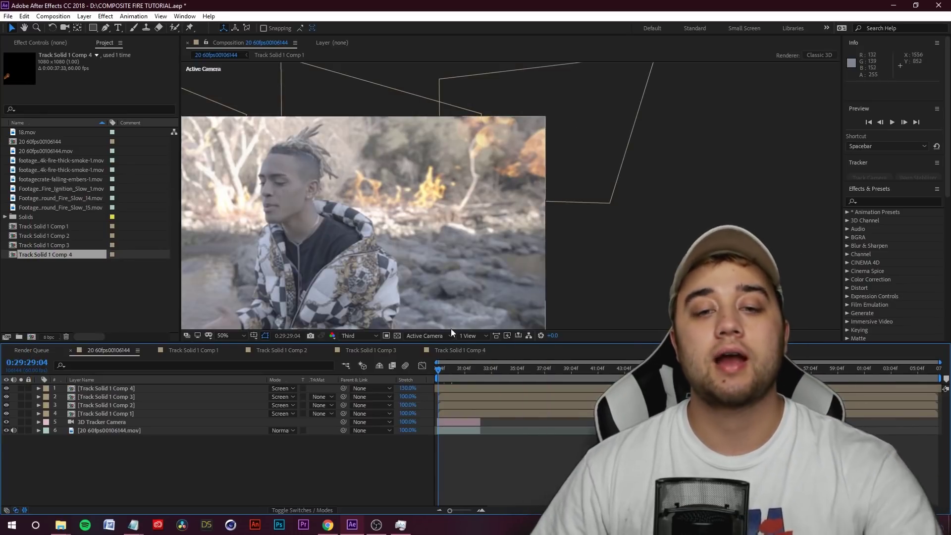
left_click_drag(439, 370, 448, 372)
scroll(403, 185, "down", 2)
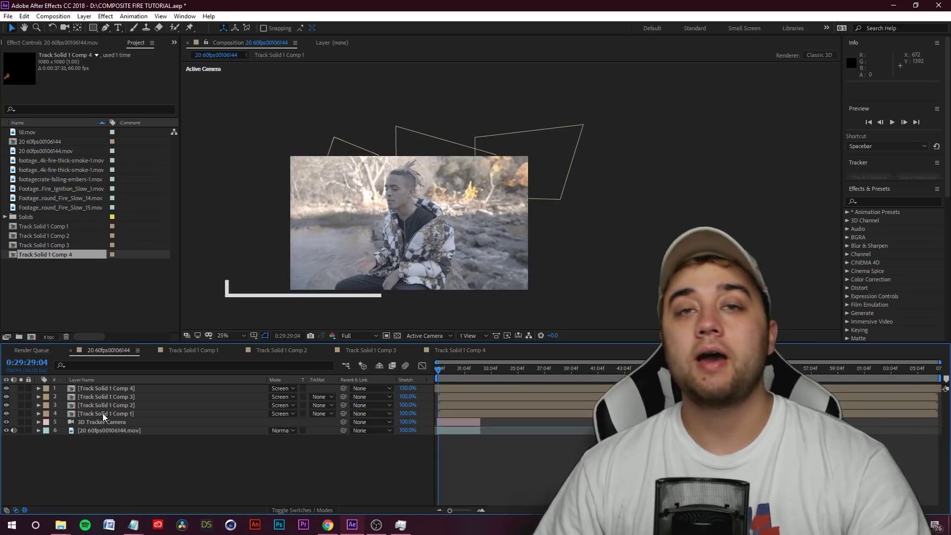
left_click(107, 422)
left_click(96, 390, "shift")
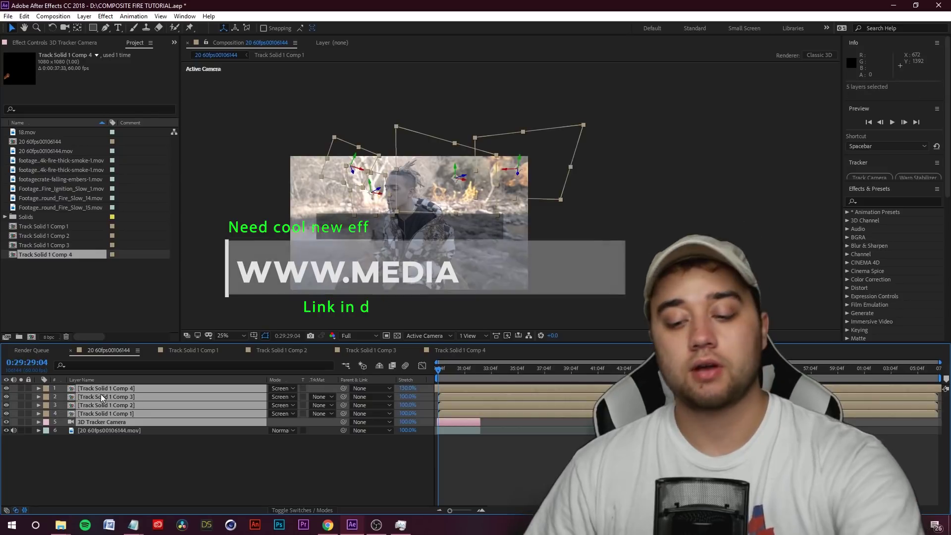
key("Delete")
Remove the footage's 3D Camera Tracker and Heatwave effects, keeping Brightness & Contrast.
left_click(106, 388)
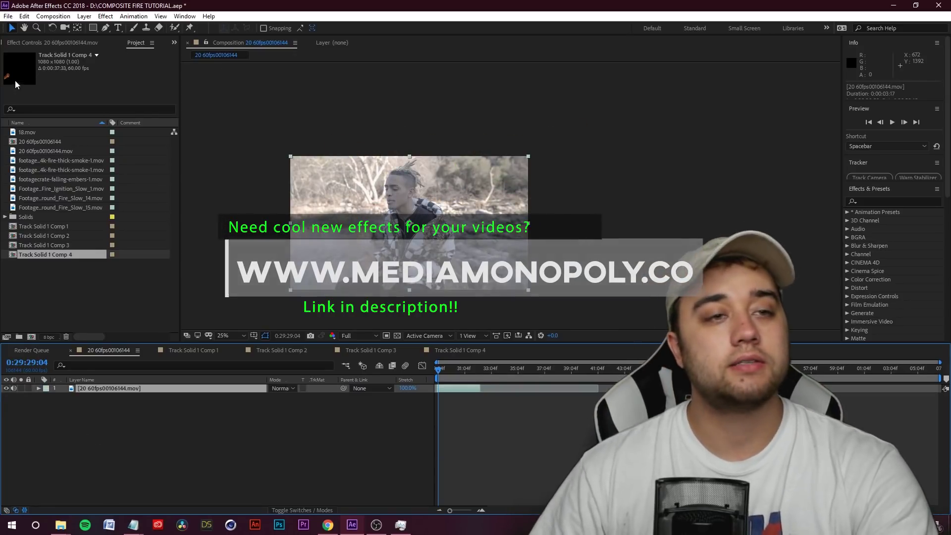
left_click(48, 43)
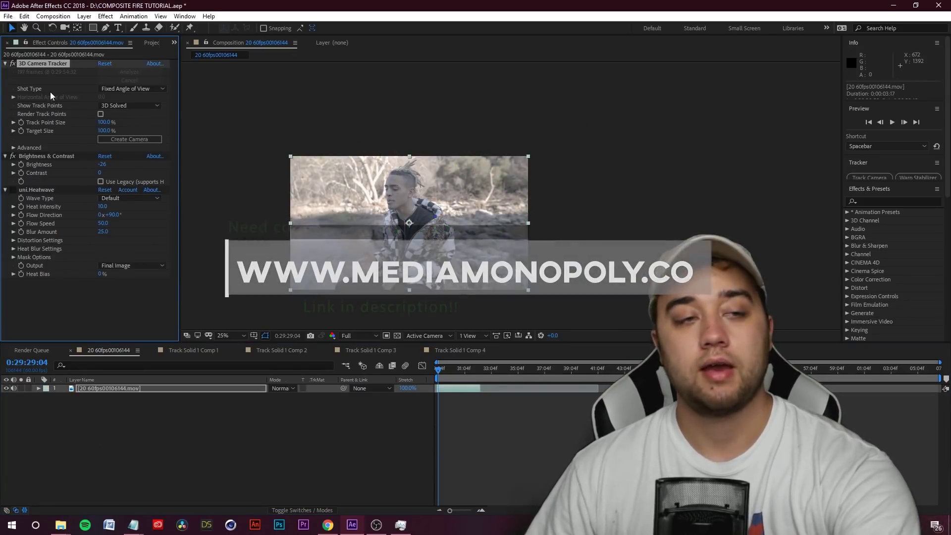
key("Delete")
left_click(37, 97)
key("Delete")
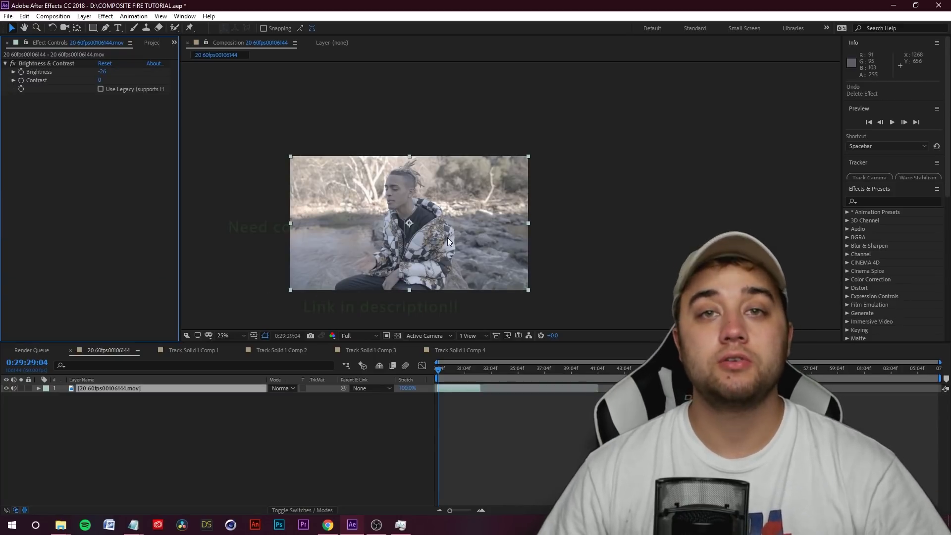
mouse_move(460, 351)
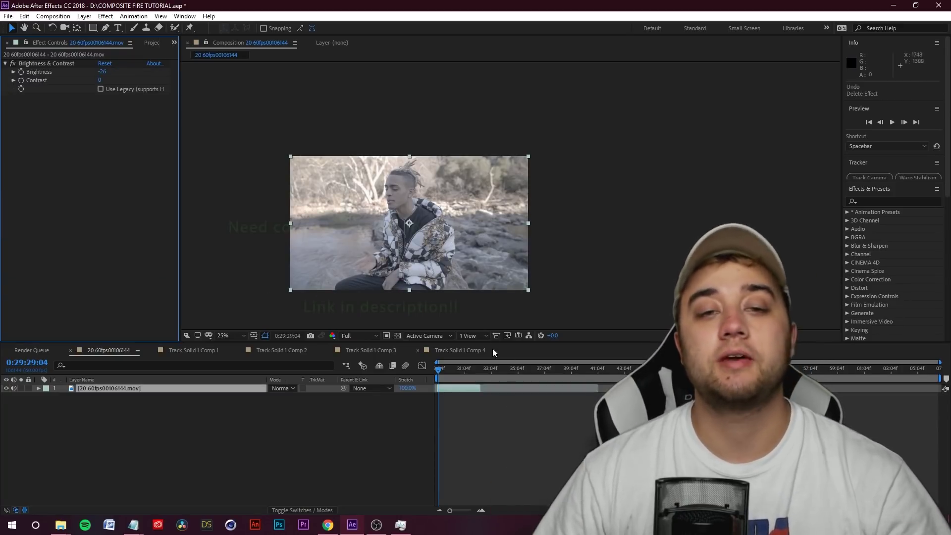
scroll(475, 196, "up", 1)
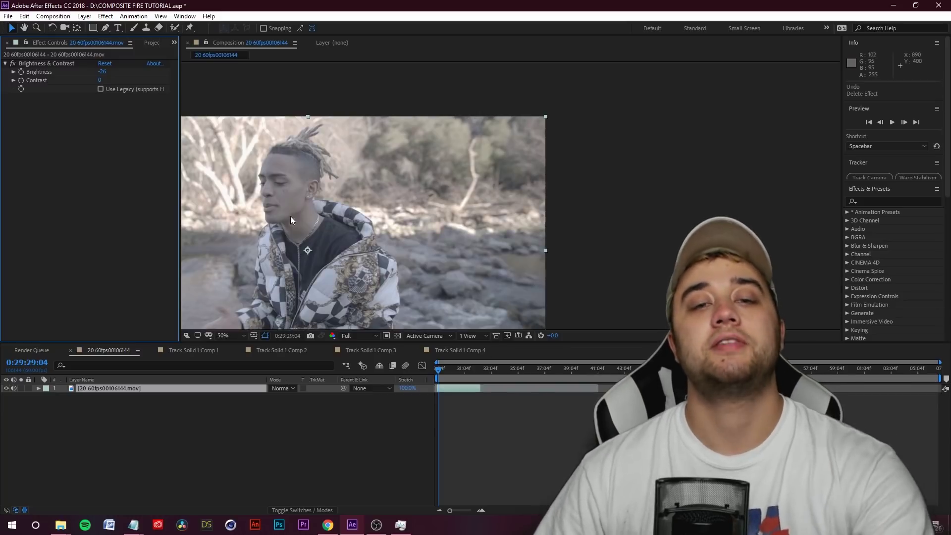
scroll(478, 155, "up", 1)
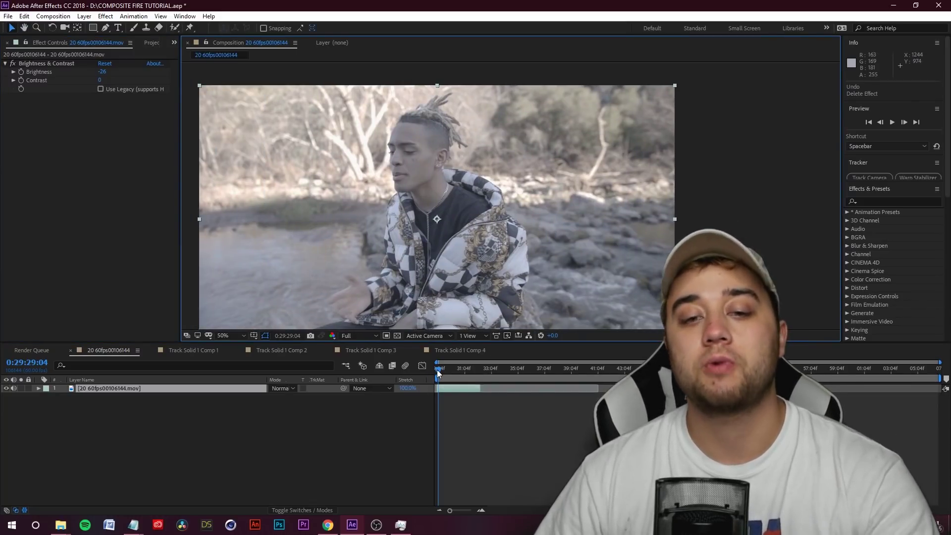
left_click_drag(441, 369, 437, 370)
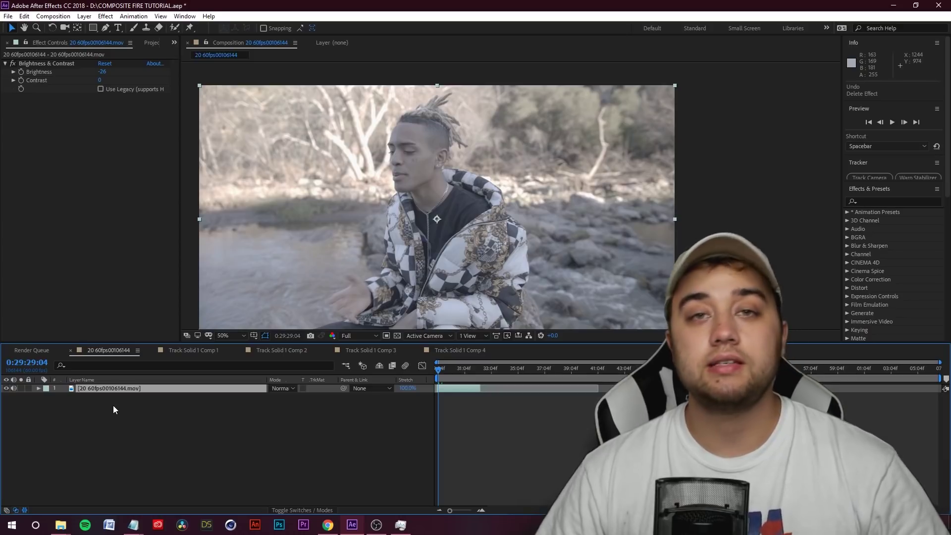
Run Track Camera on the riverside footage, accept the warning, and check the solved track.
right_click(101, 392)
mouse_move(139, 286)
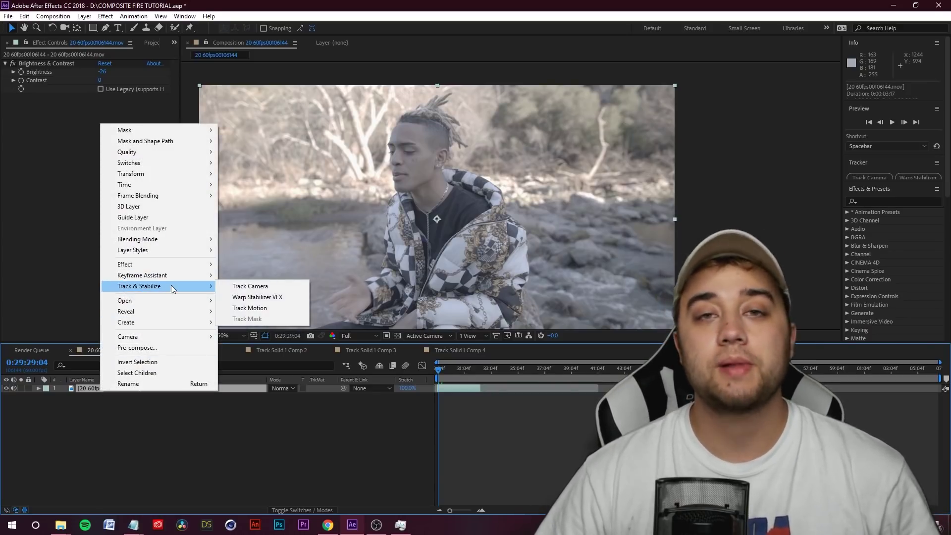
left_click(275, 286)
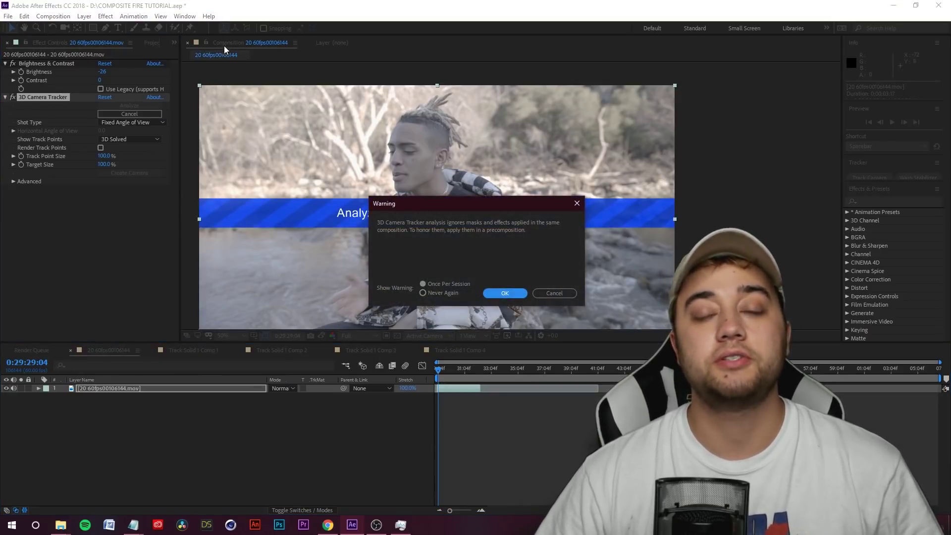
left_click(501, 294)
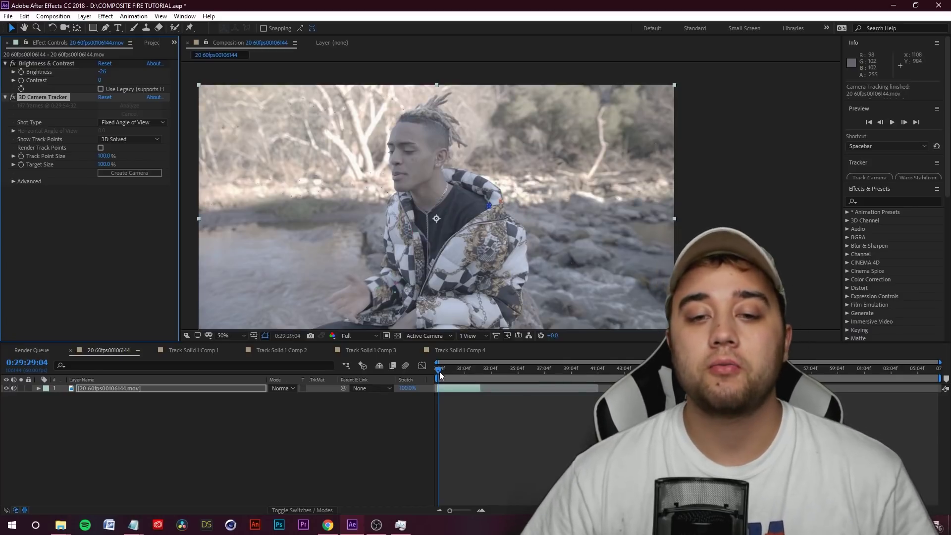
left_click_drag(439, 369, 450, 369)
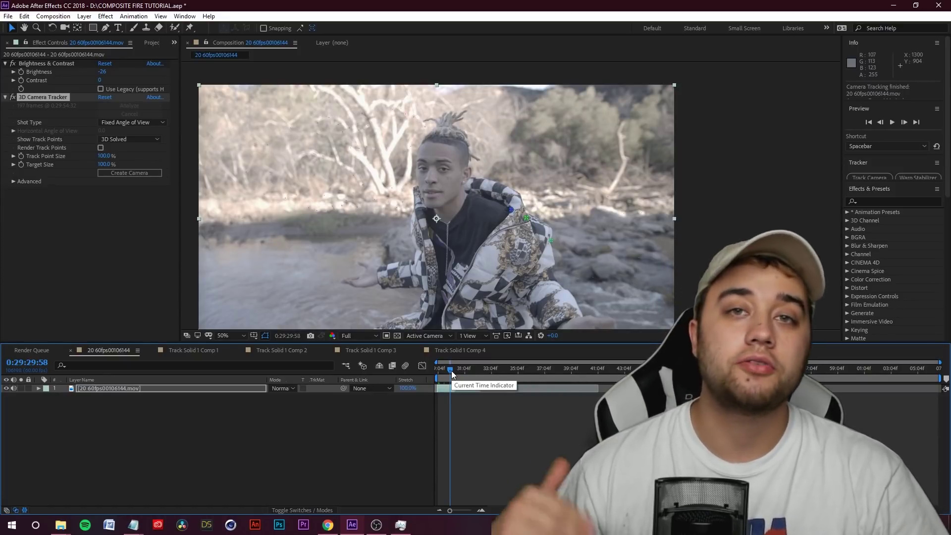
From the first frame, create a solid and camera at a track point beside the man's head.
left_click_drag(446, 374, 438, 375)
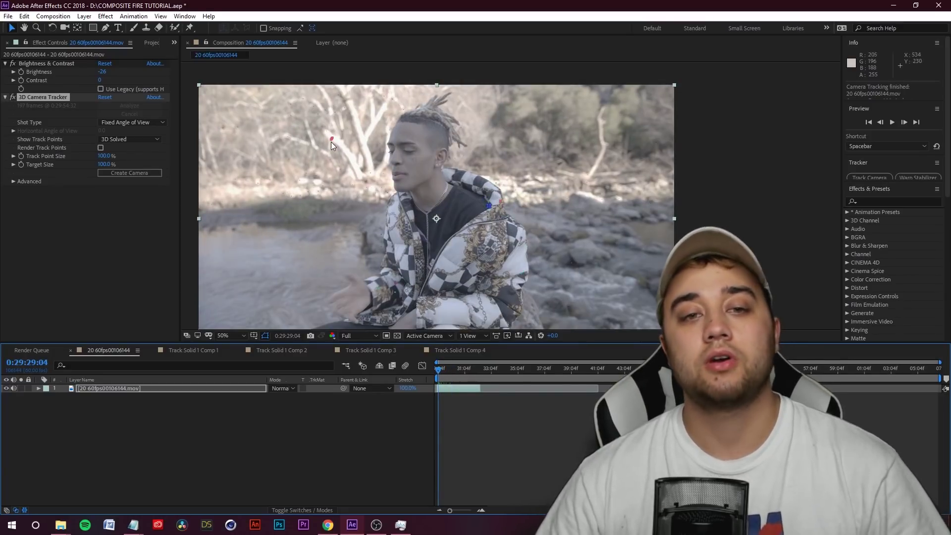
scroll(313, 154, "up", 2)
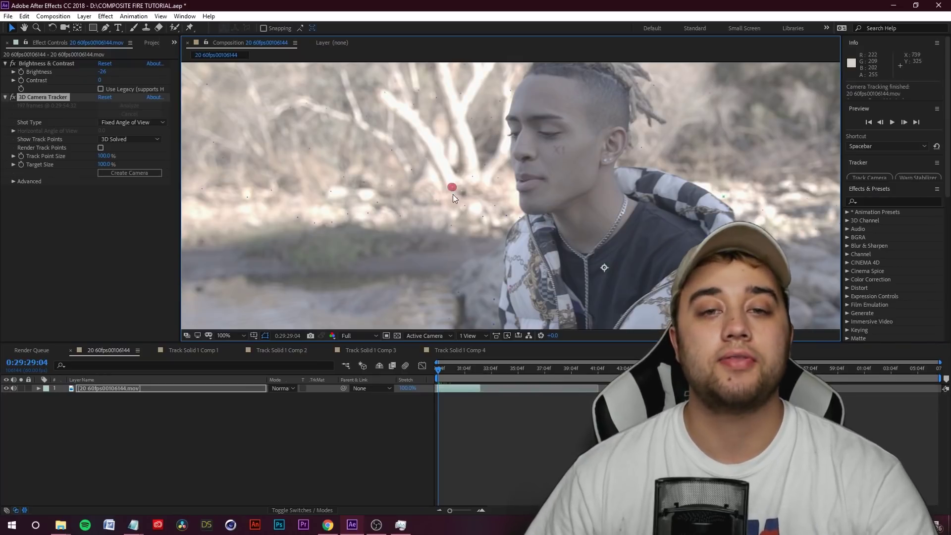
right_click(438, 180)
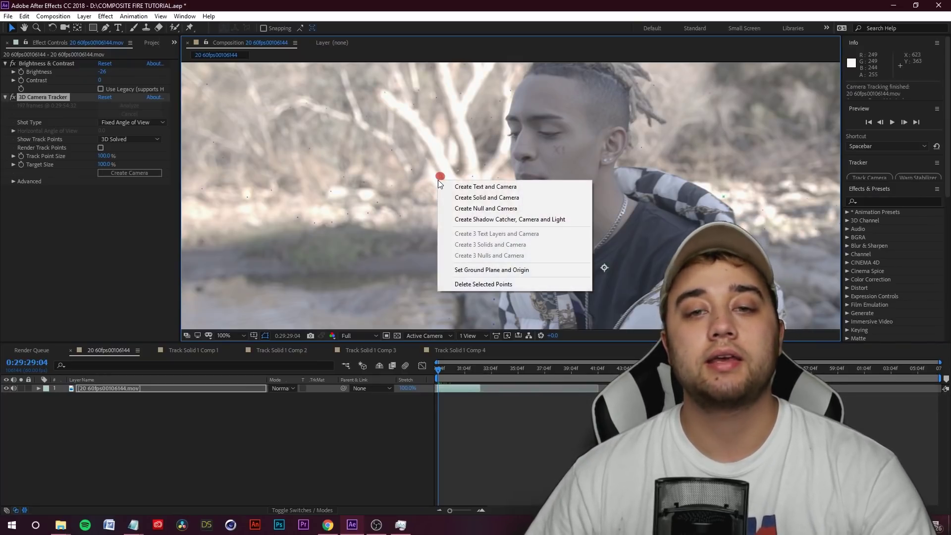
left_click(487, 198)
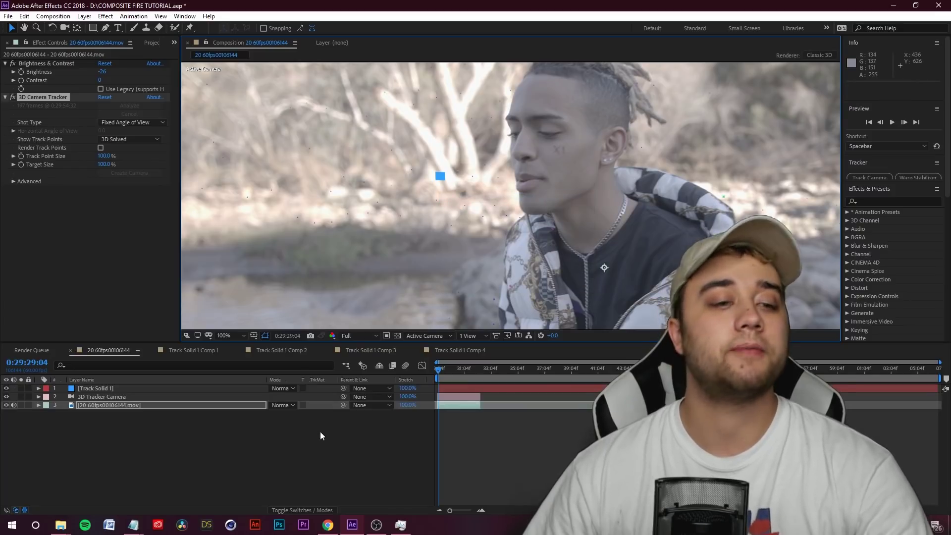
Scale Track Solid 1 up into a patch in the trees left of the man's head.
left_click(95, 388)
key("period")
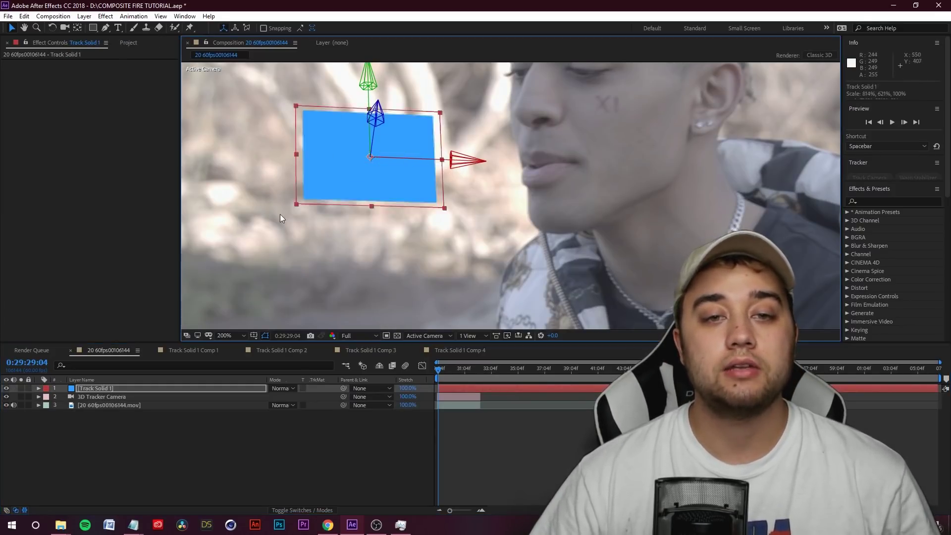
left_click_drag(362, 170, 260, 243)
key("comma")
key("comma")
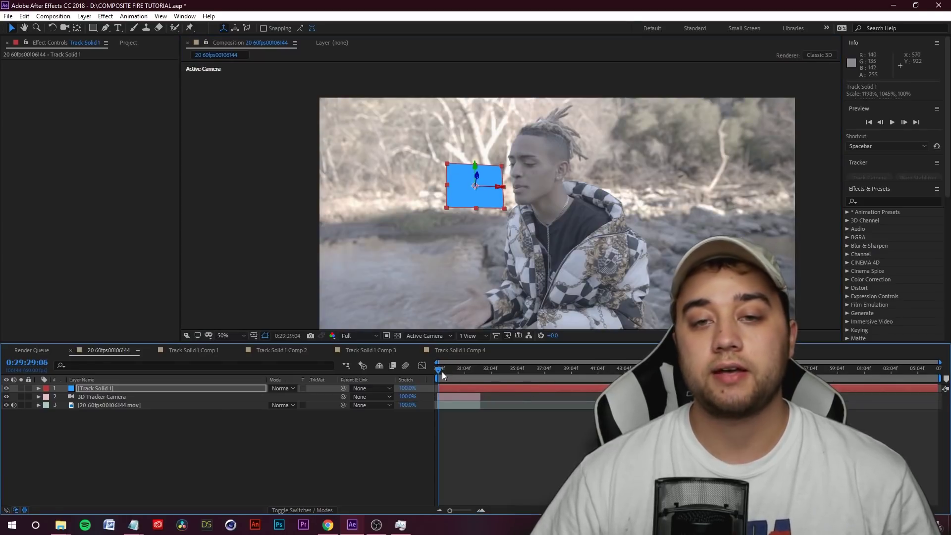
Preview at Third resolution to confirm the solid stays pinned to the footage.
mouse_move(445, 371)
left_mouse_down()
mouse_move(459, 372)
mouse_move(432, 377)
left_mouse_up()
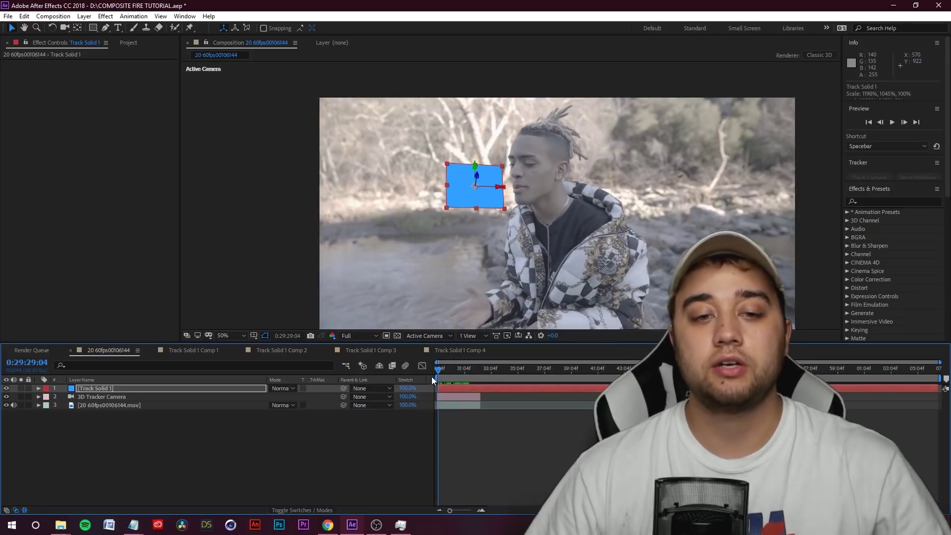
left_click(361, 335)
left_click(366, 380)
key("space")
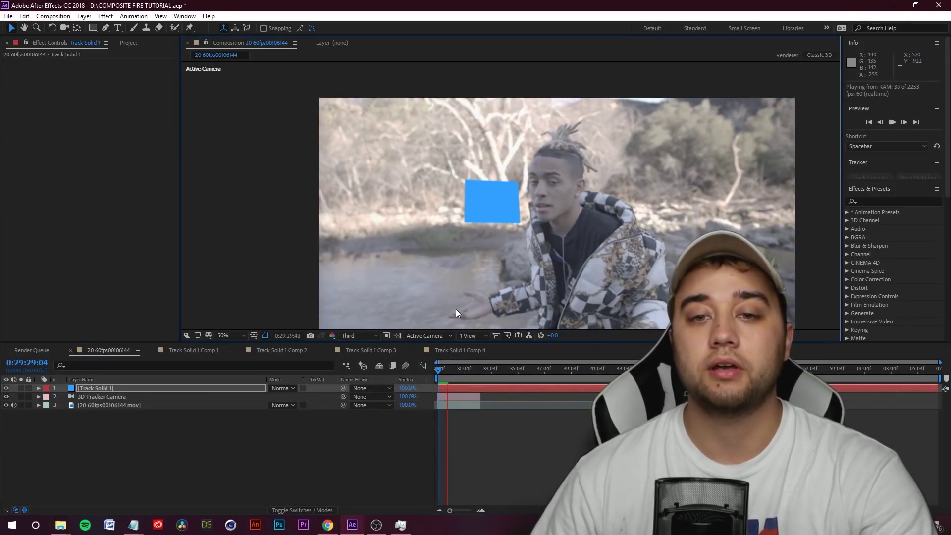
key("space")
left_click_drag(463, 366, 428, 377)
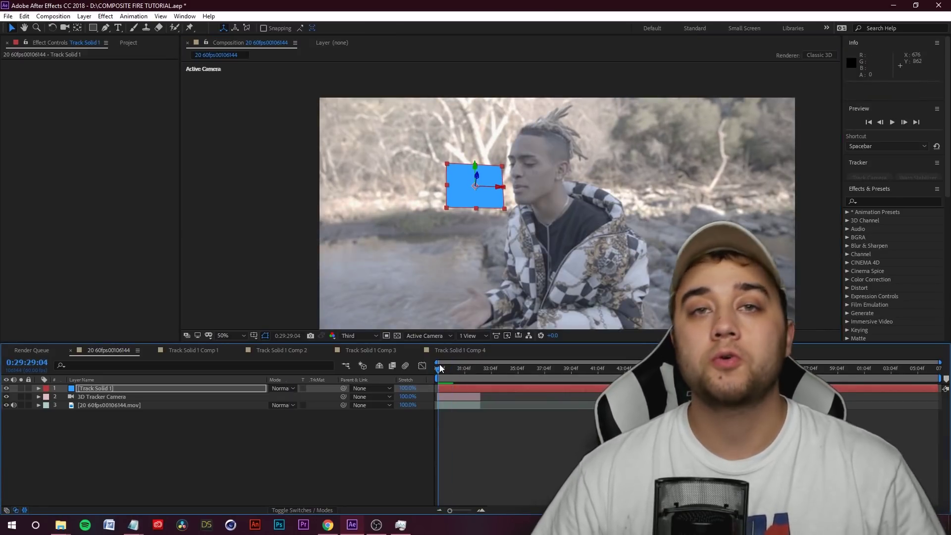
Pre-compose Track Solid 1 into a new composition named 'fire 1'.
right_click(119, 388)
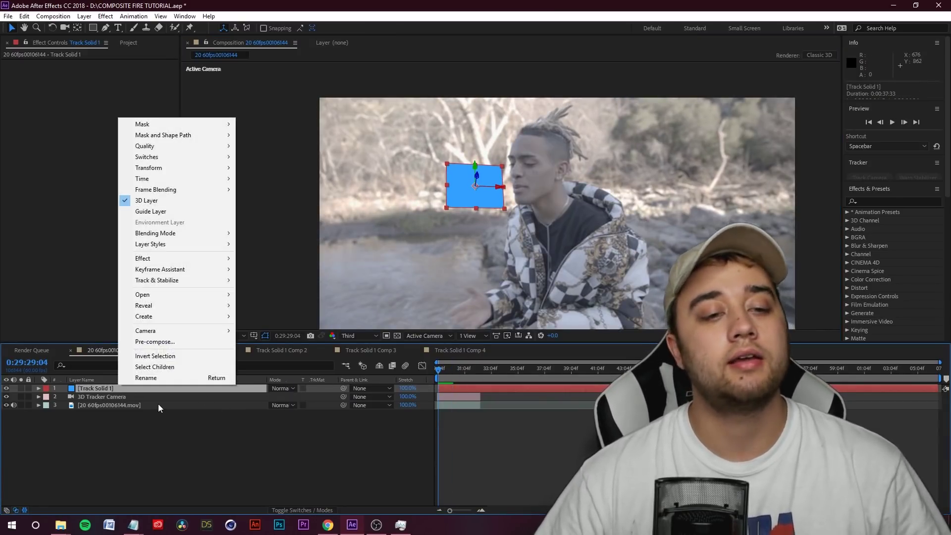
left_click(176, 345)
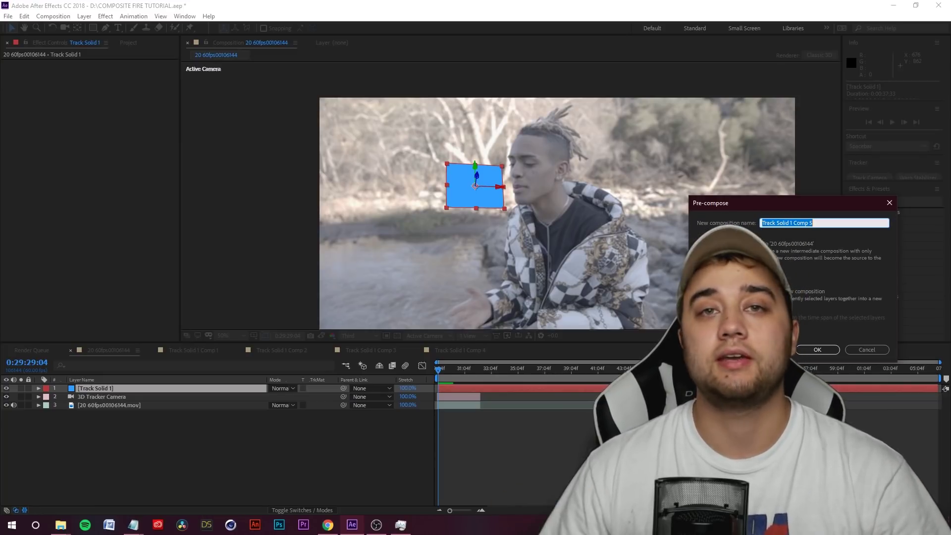
left_click_drag(752, 203, 268, 180)
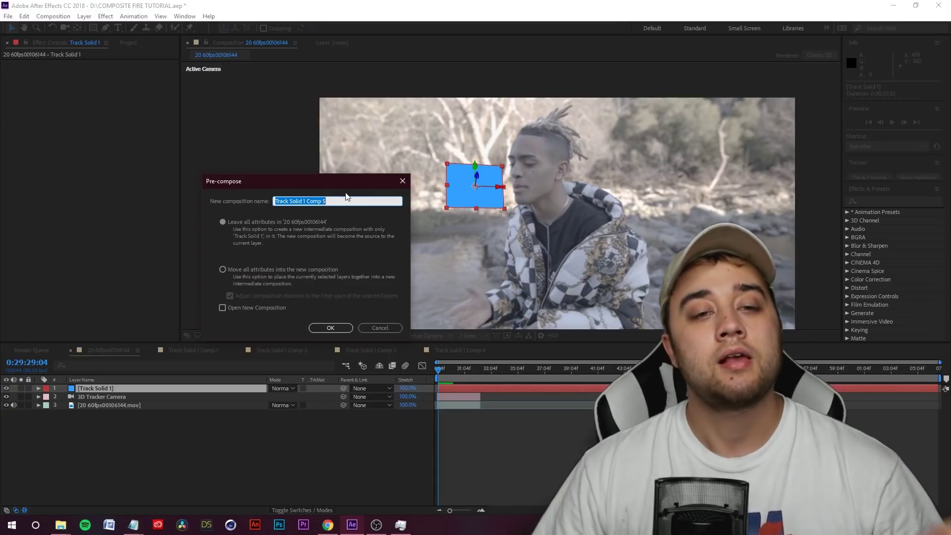
type("fire 1")
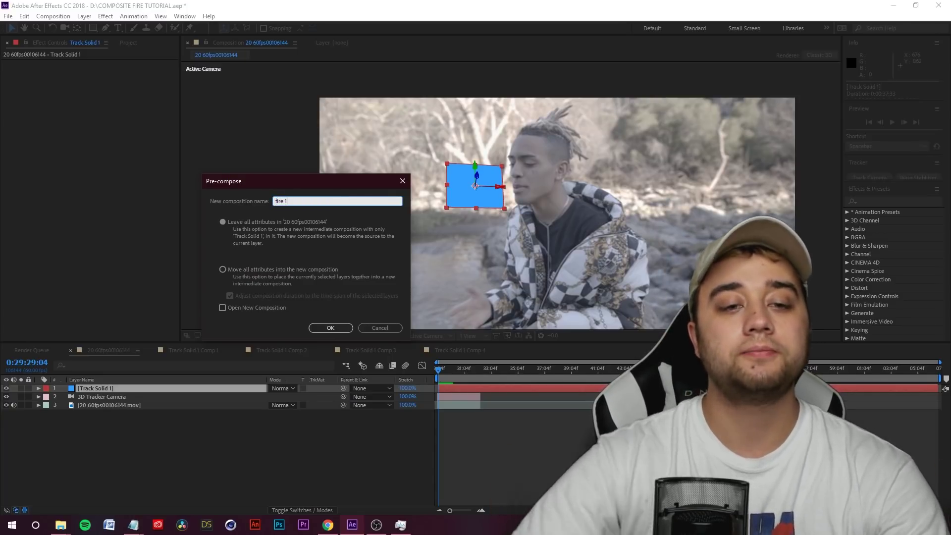
left_click(333, 328)
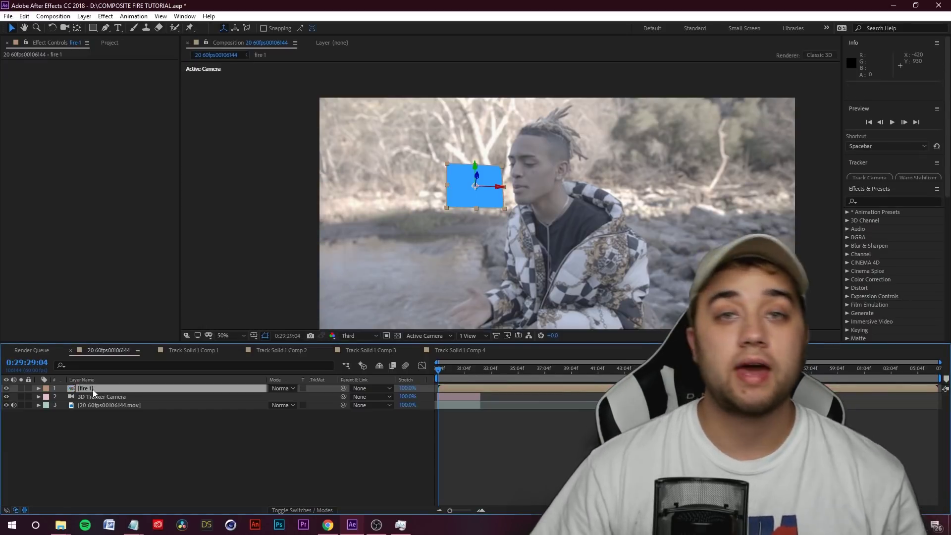
Open the fire 1 composition and delete its blue solid.
double_click(91, 389)
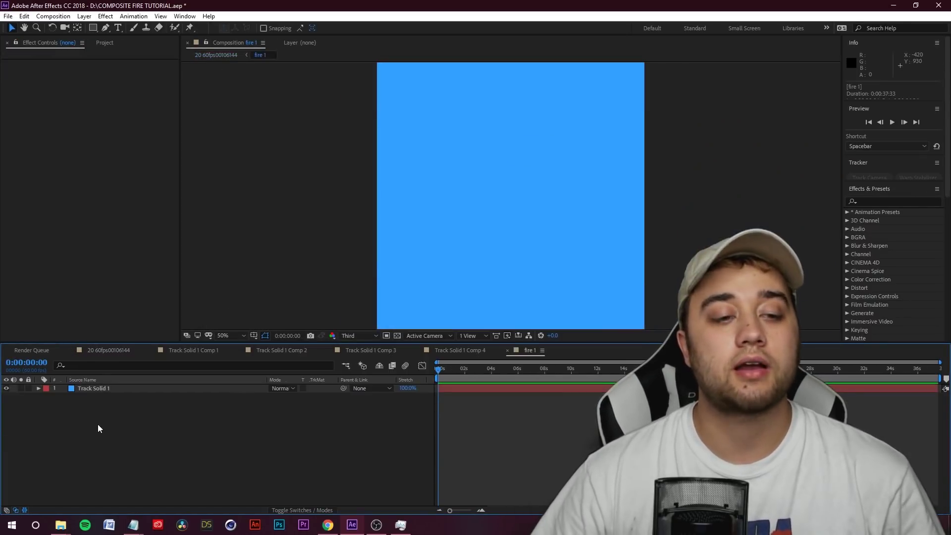
left_click(91, 388)
key("Delete")
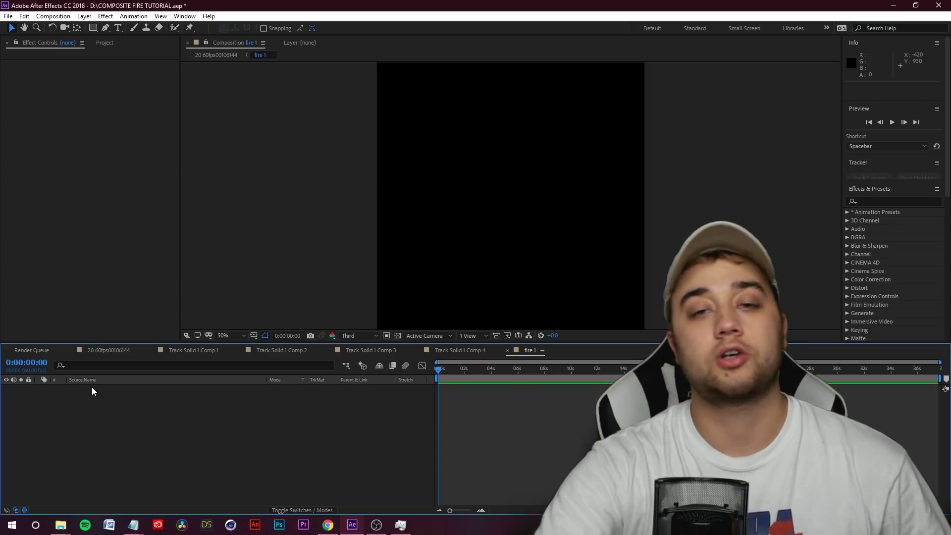
key("comma")
key("comma")
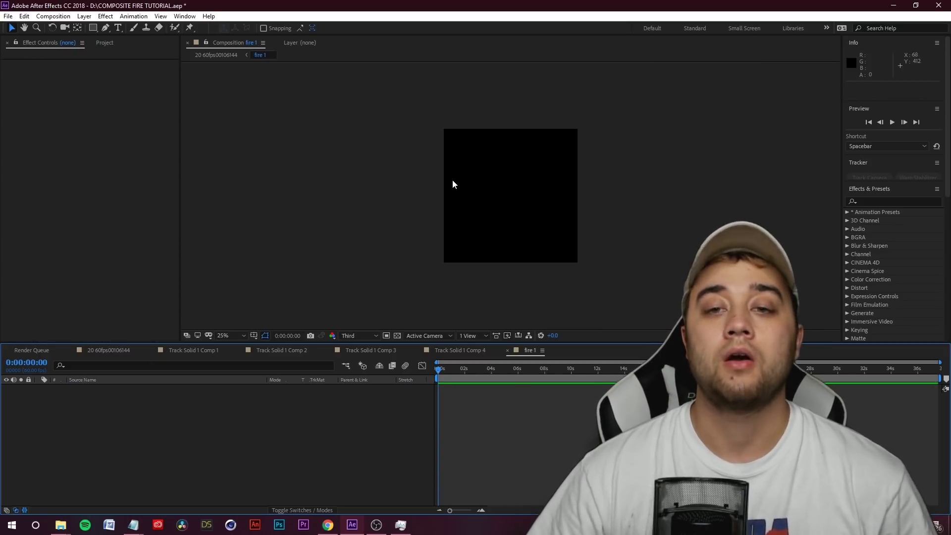
Make fire 1 a square 1080×1080, 60 fps composition and show the Project panel.
left_click(53, 16)
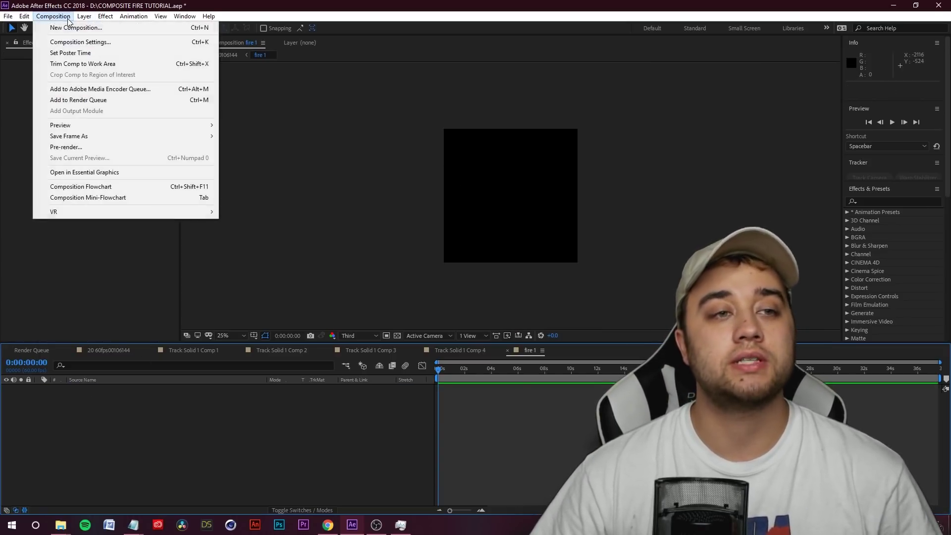
left_click(67, 40)
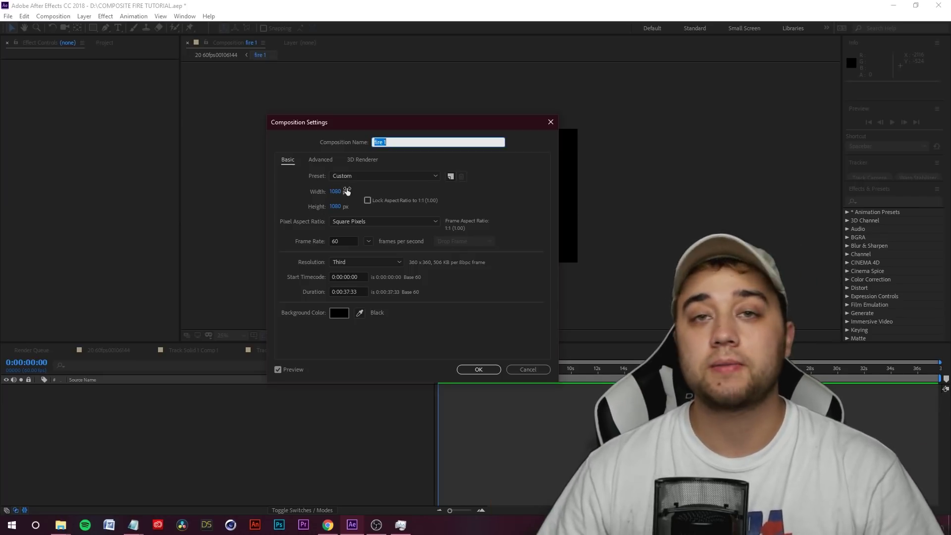
left_click(478, 370)
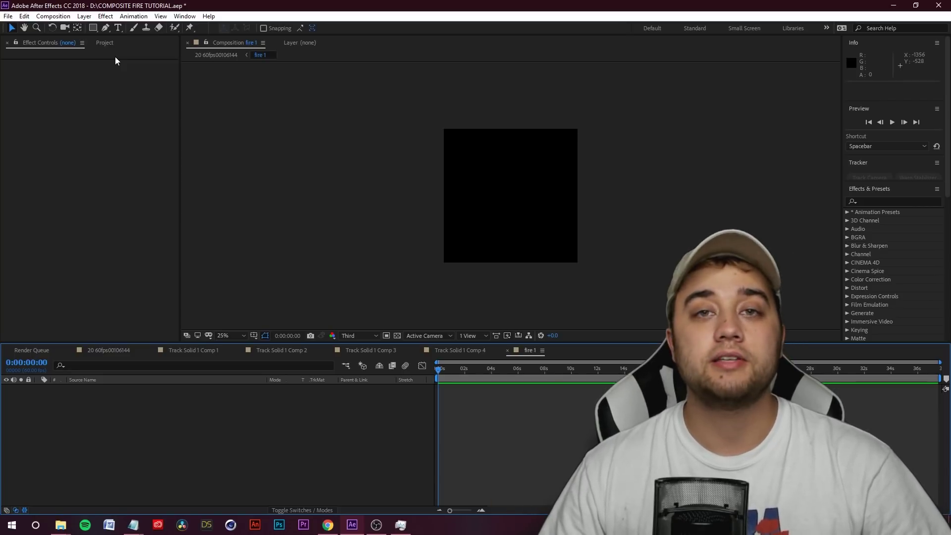
left_click(103, 43)
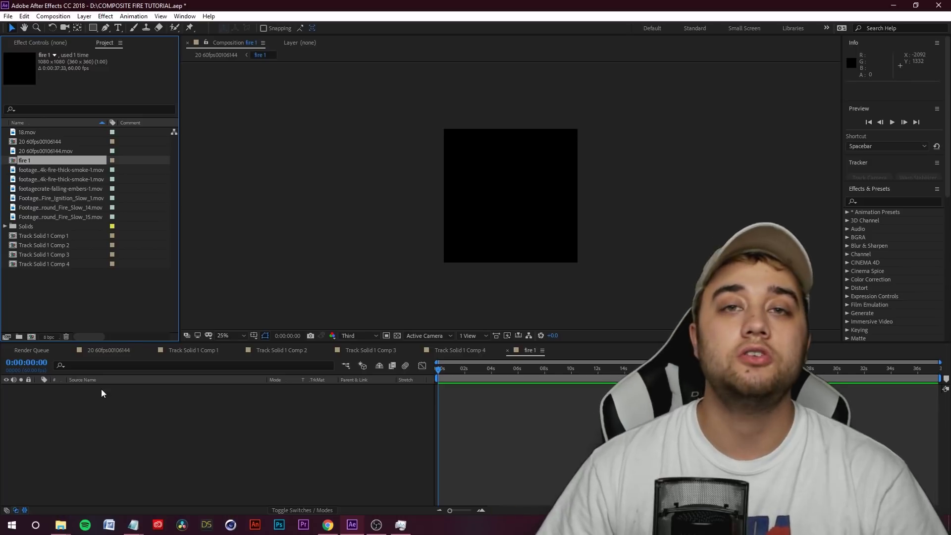
left_click(62, 526)
Import FootageCrate-Ground_Fire_30 from FOOTAGE CRATE ELEMENTS and add the ignition fire clip to fire 1.
left_click(110, 483)
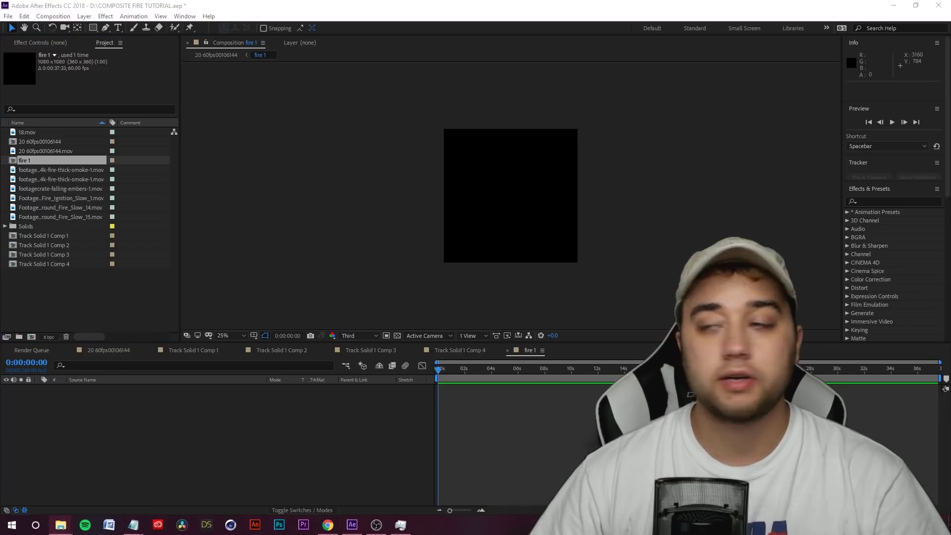
left_click_drag(637, 194, 69, 325)
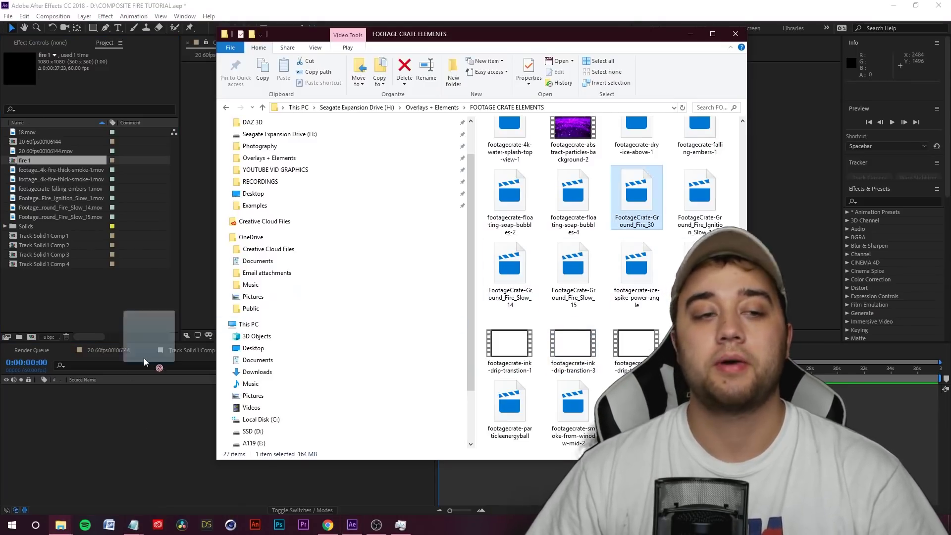
left_click(695, 192)
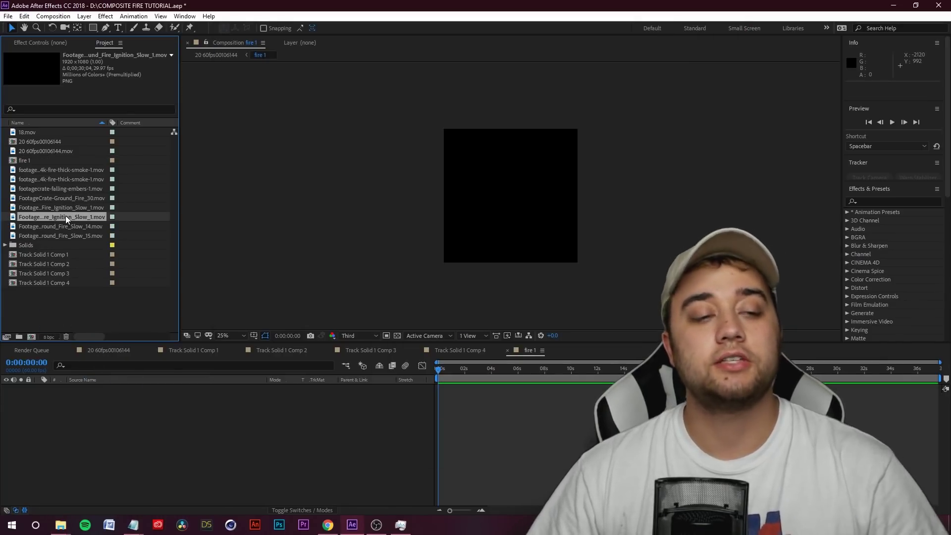
left_click_drag(64, 218, 504, 446)
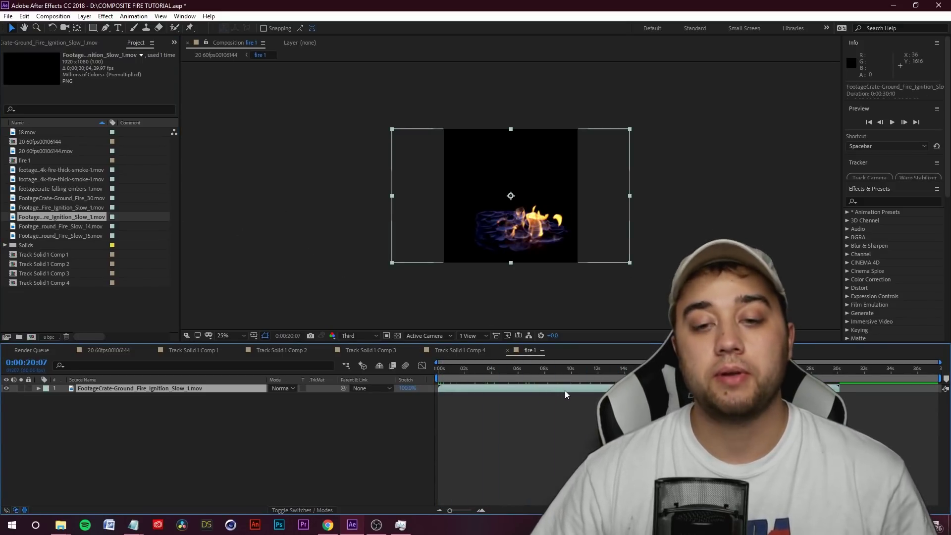
Shrink the Ignition_Slow_1 fire to fit the square frame and play it back.
left_click_drag(565, 391, 458, 389)
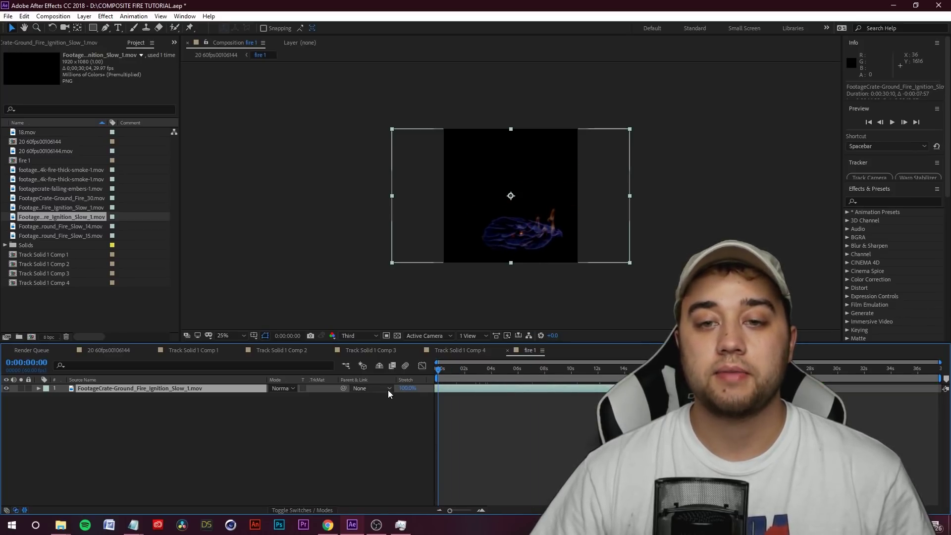
left_click_drag(629, 262, 597, 257)
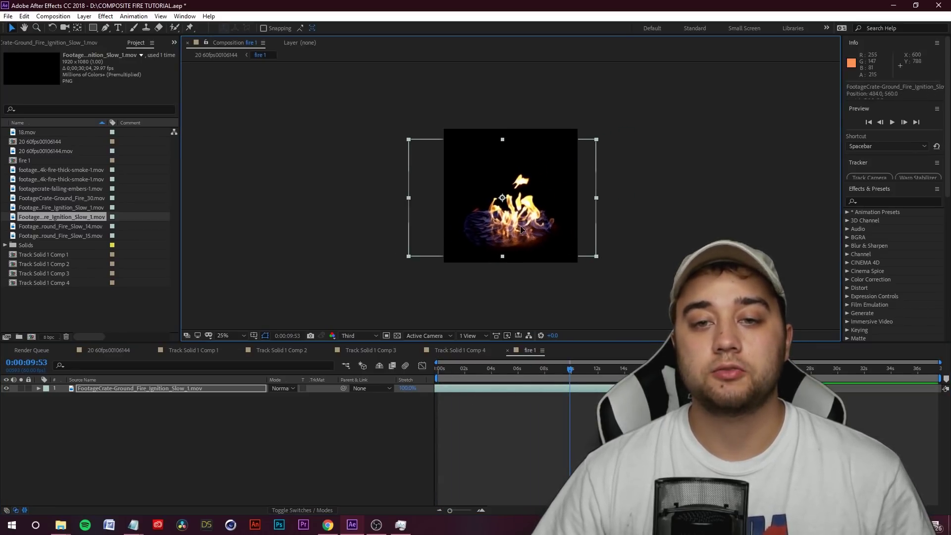
left_click_drag(590, 368, 558, 356)
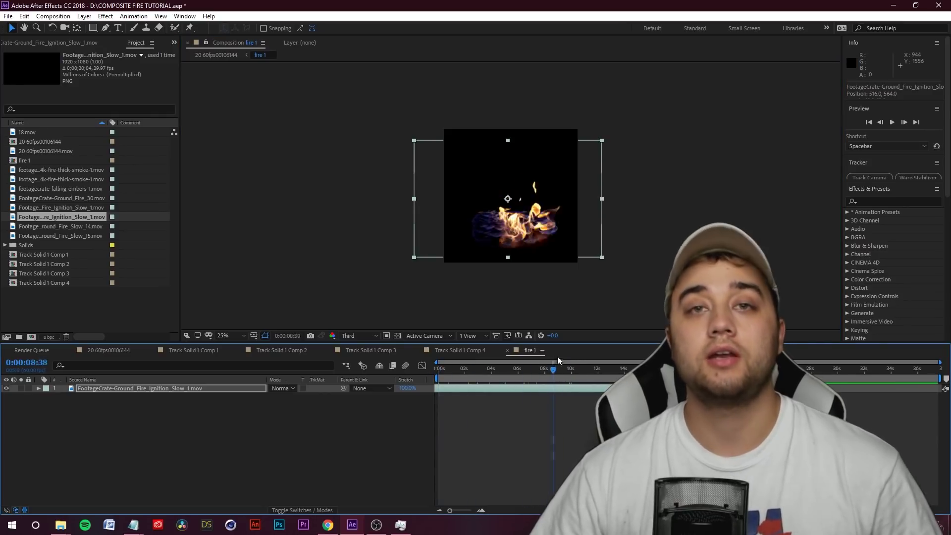
key("space")
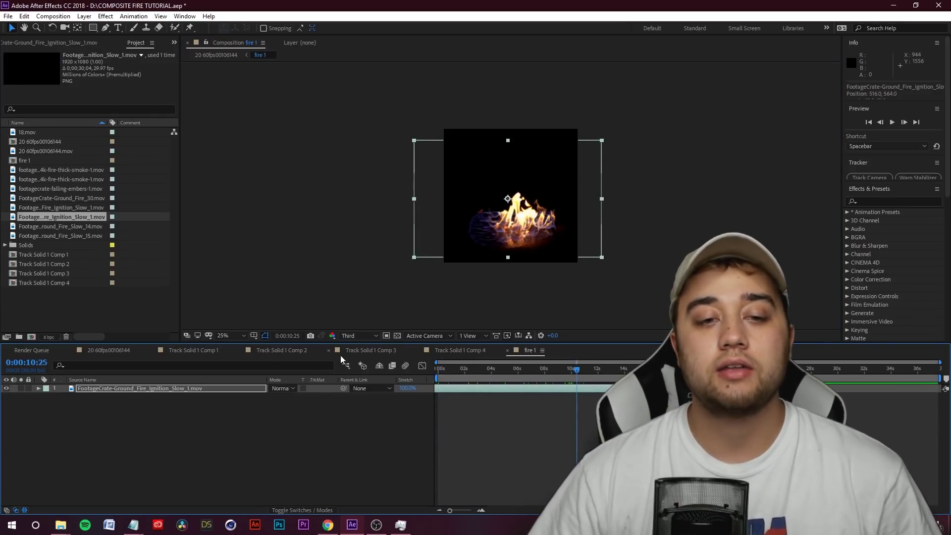
In the 20 60fps00106144 comp, scale up the fire 1 layer behind the man and preview.
left_click(110, 350)
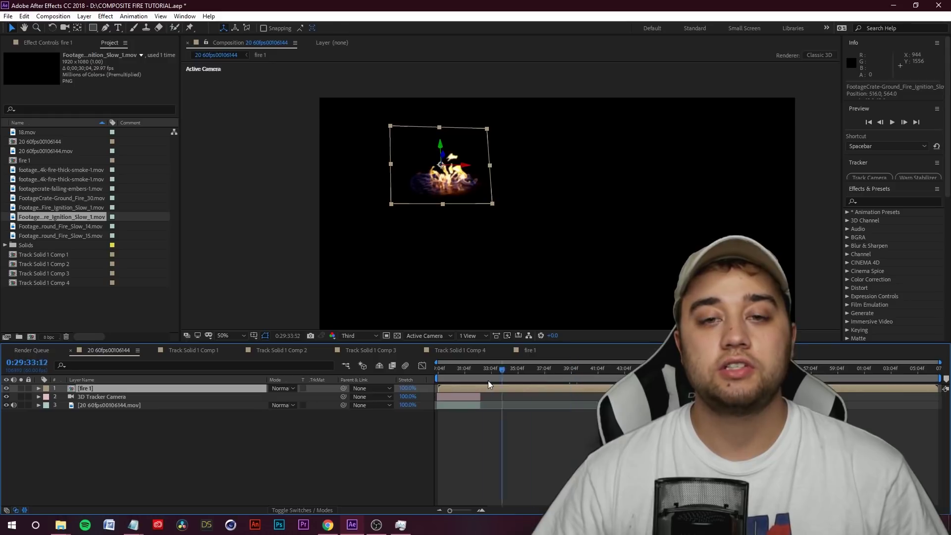
left_click_drag(488, 381, 461, 380)
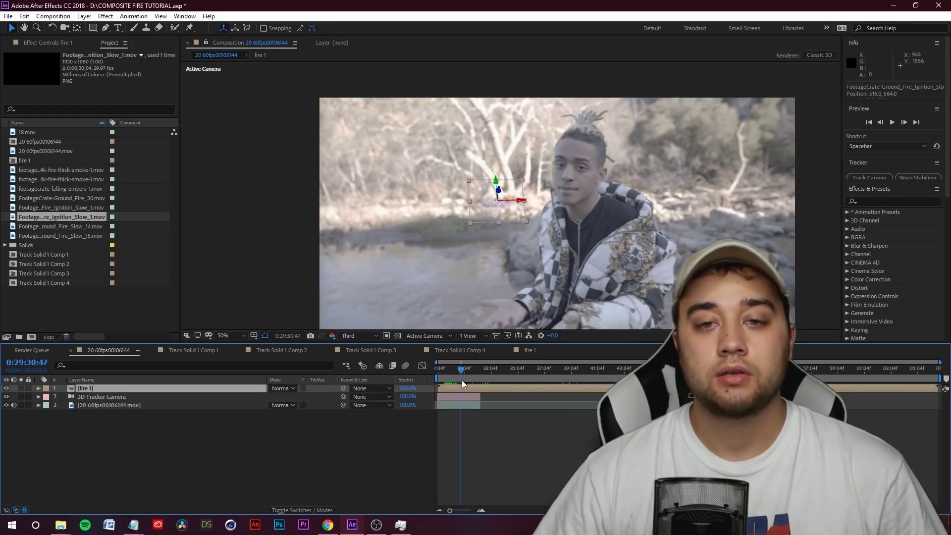
left_click_drag(462, 380, 472, 379)
scroll(472, 220, "up", 2)
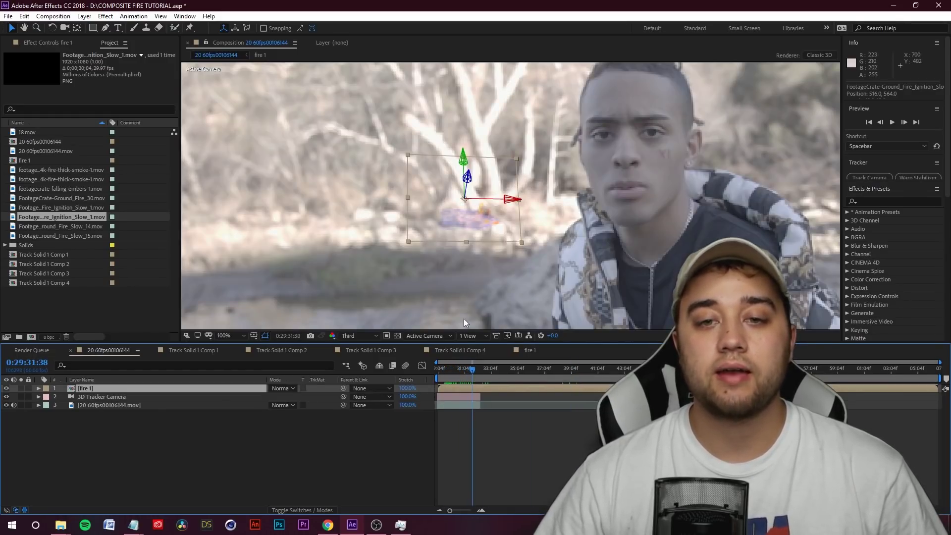
left_click(439, 368)
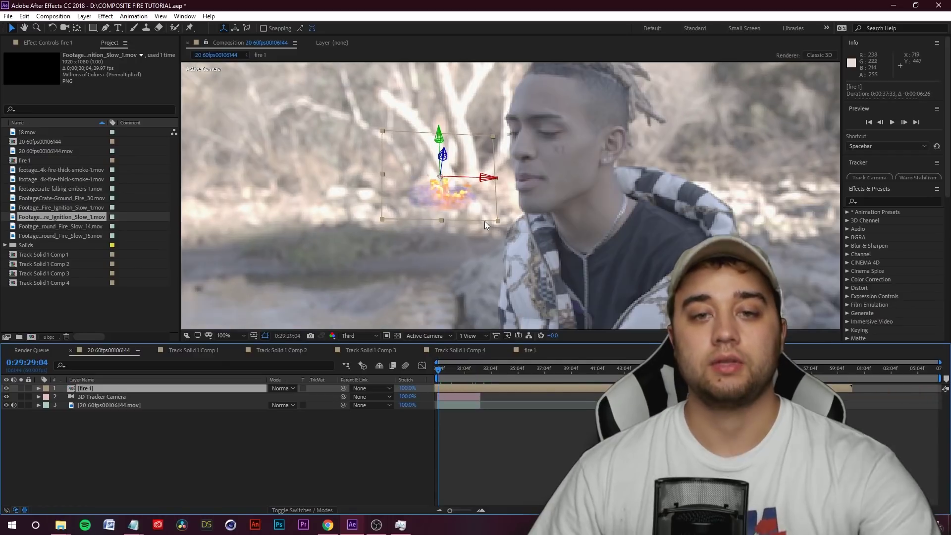
scroll(485, 221, "down", 2)
left_click_drag(447, 165, 439, 158)
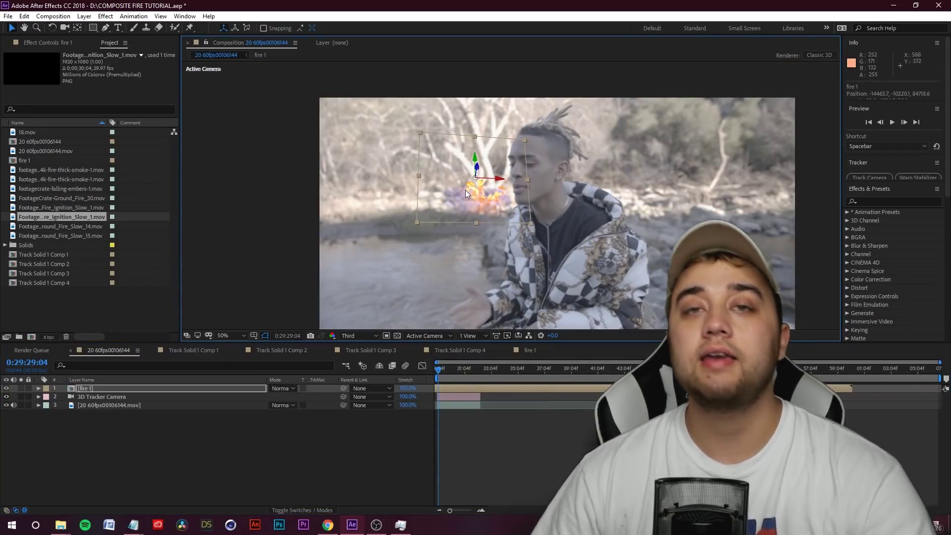
key("space")
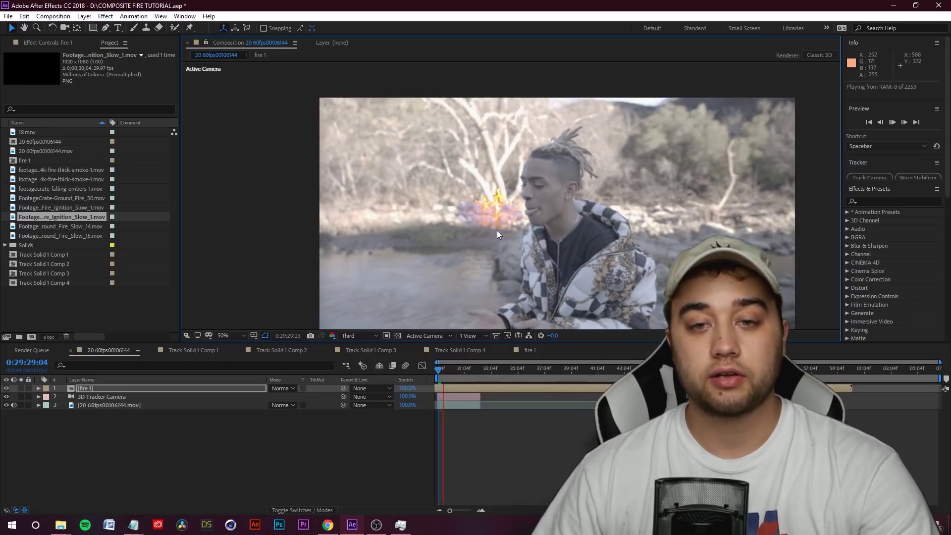
key("space")
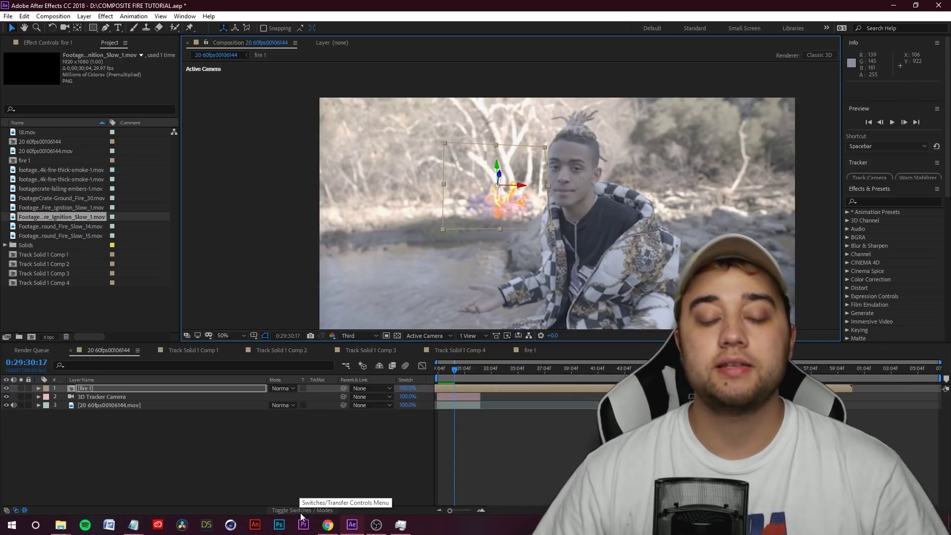
Try Screen and then Lighten blending on the fire 1 layer.
left_click(290, 387)
left_click(325, 210)
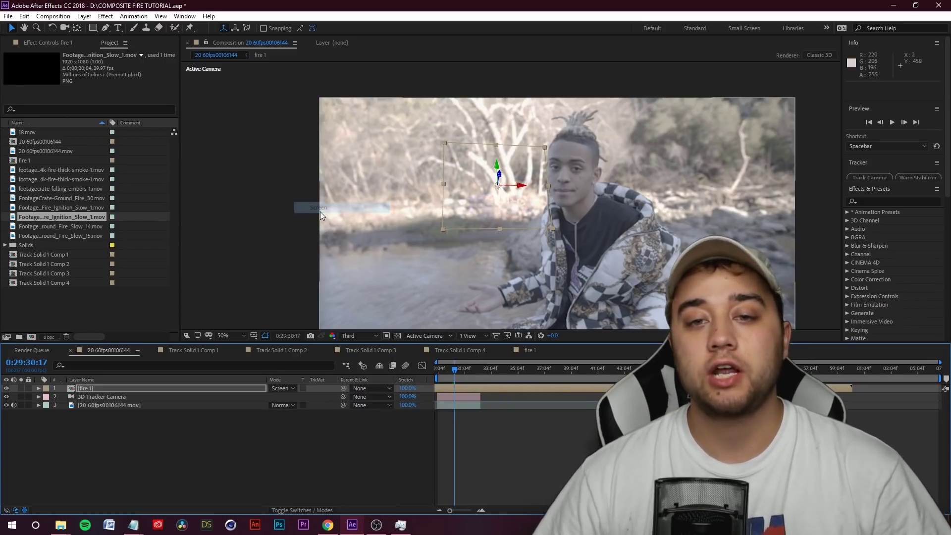
left_click_drag(455, 372, 442, 369)
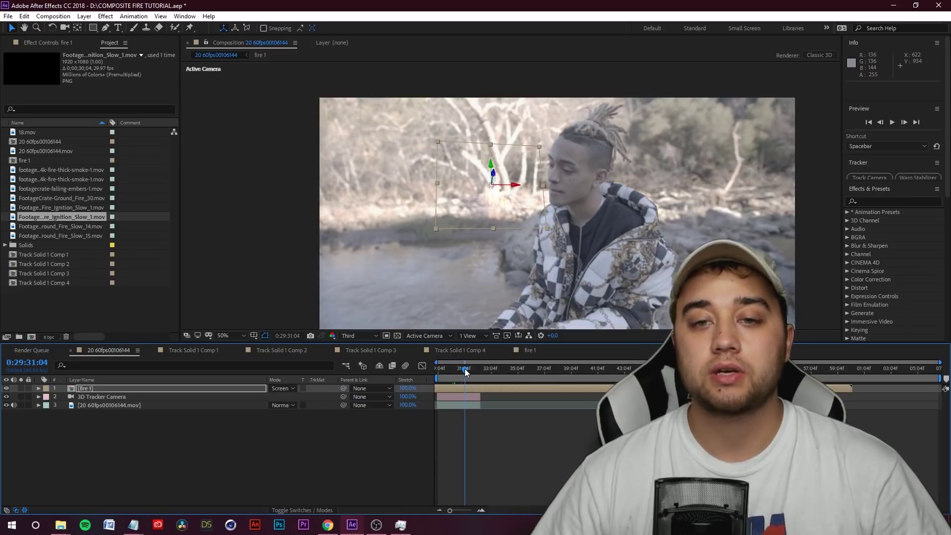
left_click(285, 389)
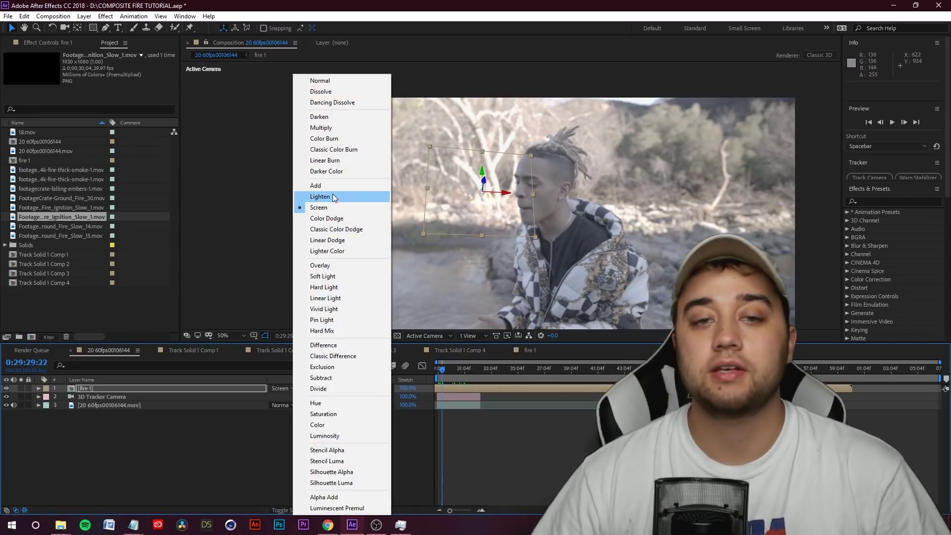
left_click(332, 196)
Try Add and Lighter Color with a preview, then settle on Screen.
left_click(290, 388)
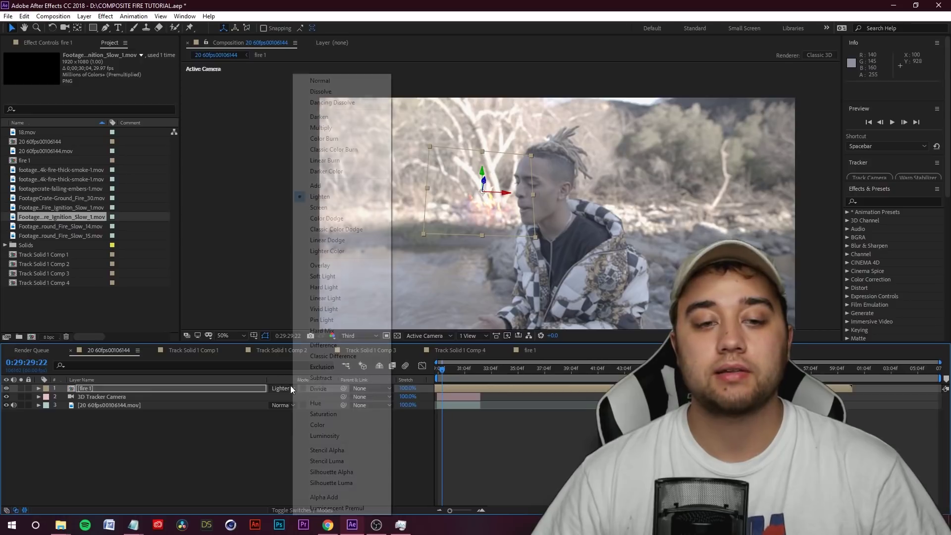
left_click(340, 186)
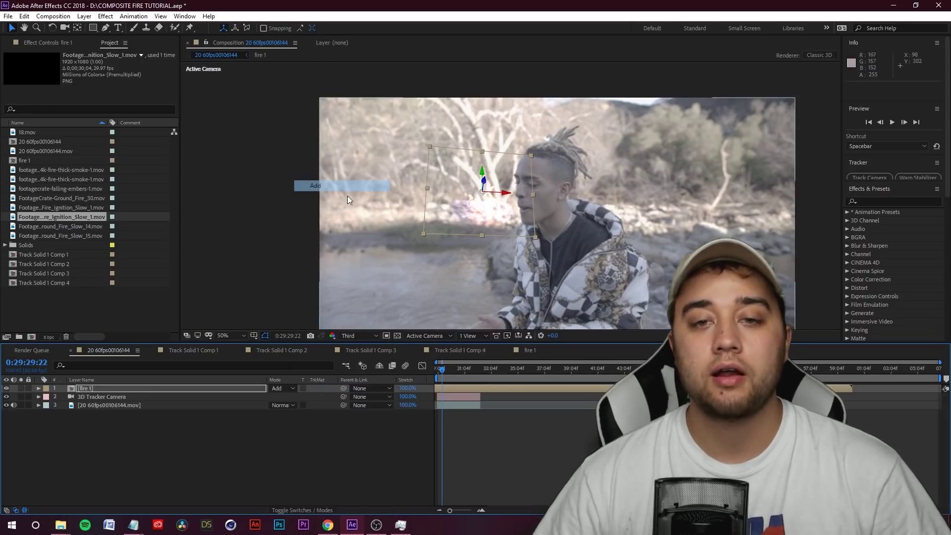
left_click(325, 428)
key("space")
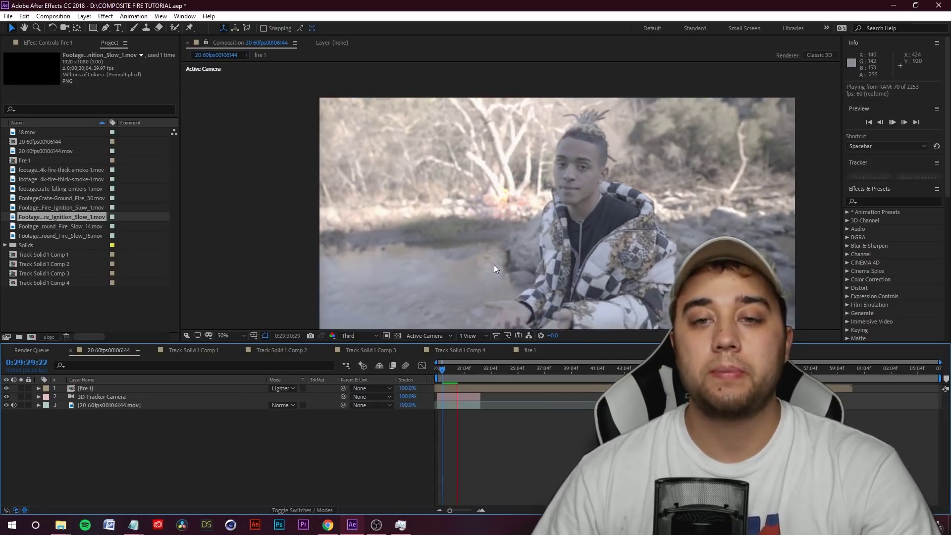
key("space")
left_click(283, 388)
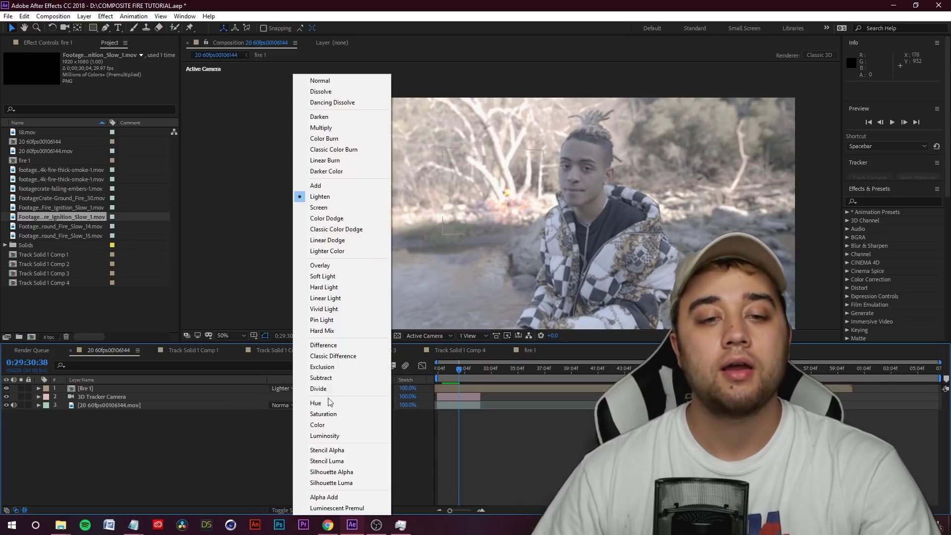
left_click(328, 208)
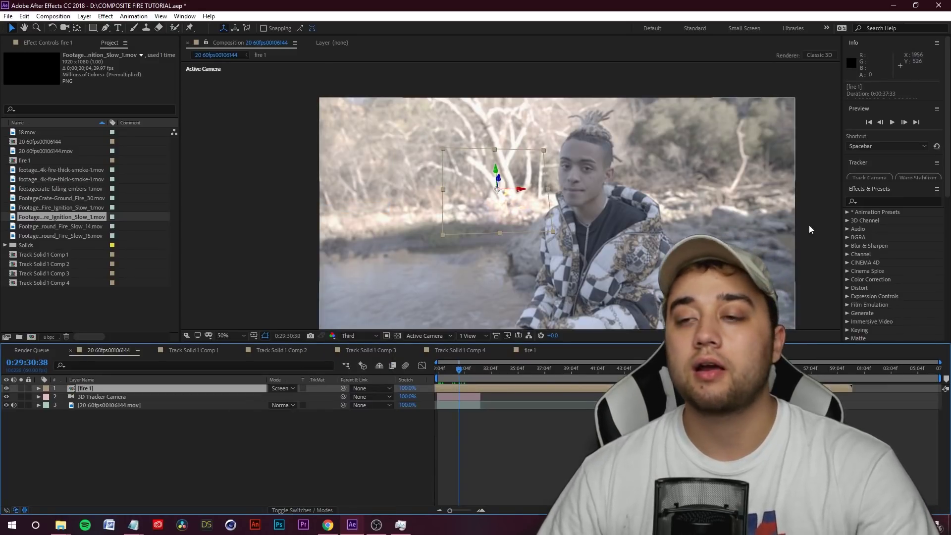
Apply Brightness & Contrast (brightness -140) and Curves to the fire 1 layer.
left_click(868, 202)
type("bright")
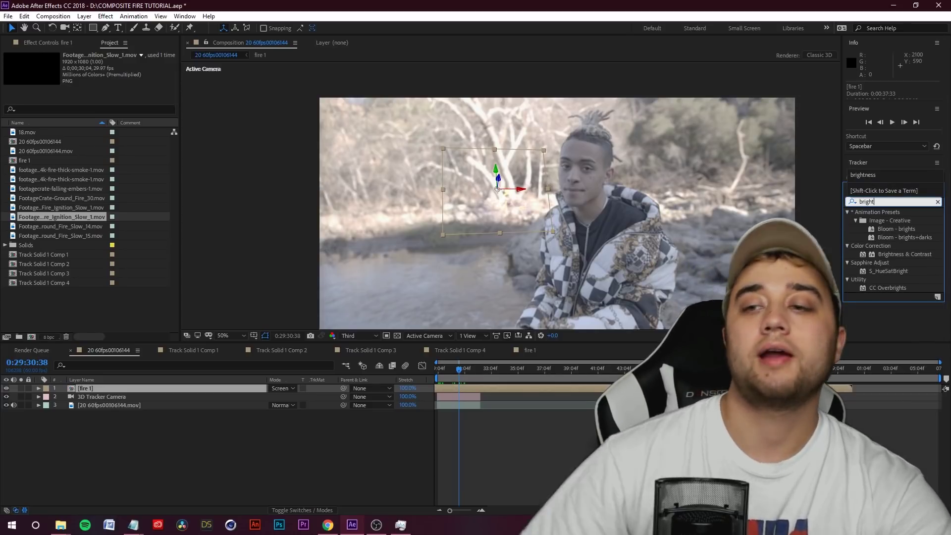
mouse_move(904, 254)
left_mouse_down()
mouse_move(83, 377)
mouse_move(85, 388)
left_mouse_up()
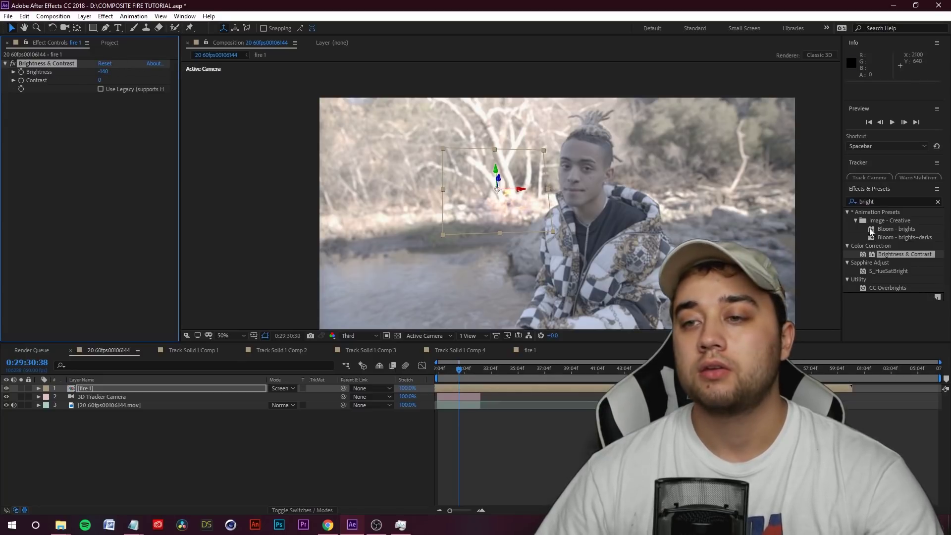
left_click(862, 202)
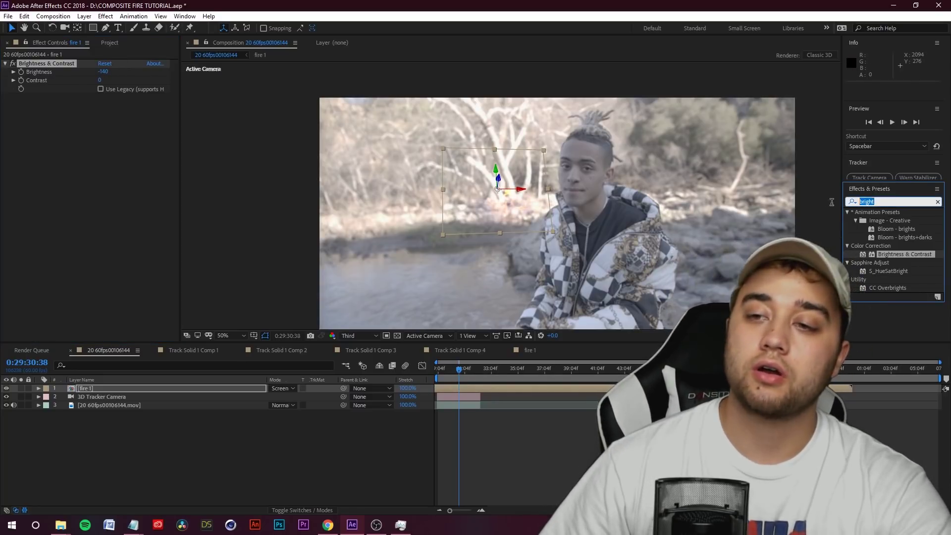
type("curves")
left_click_drag(878, 245, 113, 388)
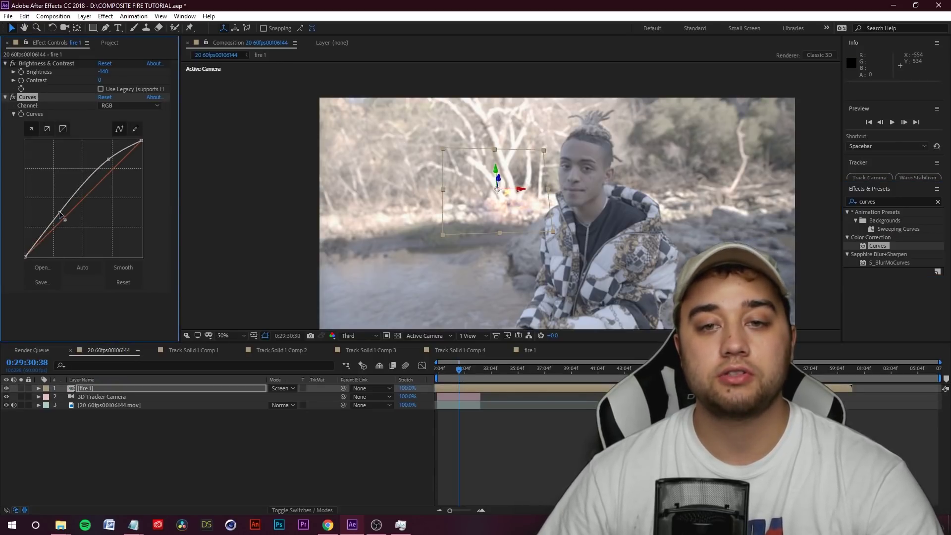
Preview the graded composite and return the playhead to the first frame.
left_click_drag(459, 369, 454, 369)
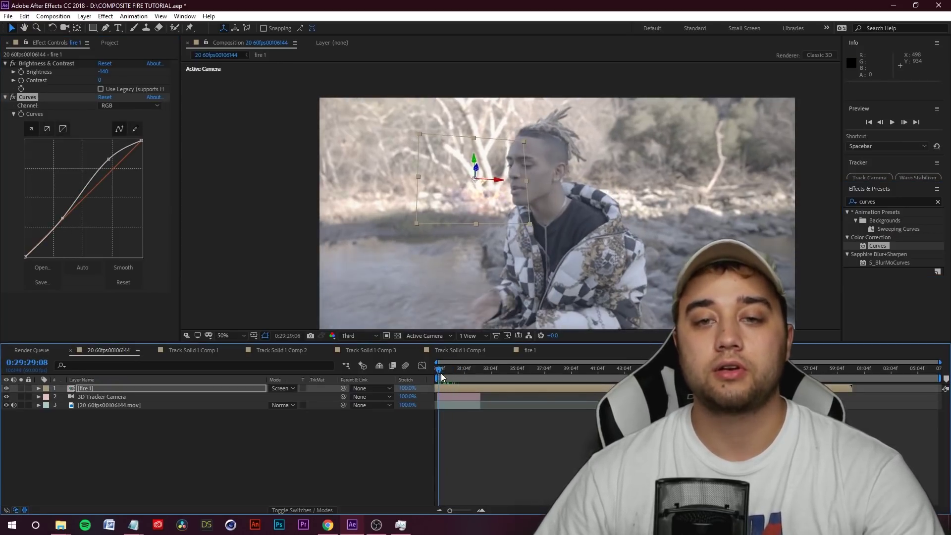
key("space")
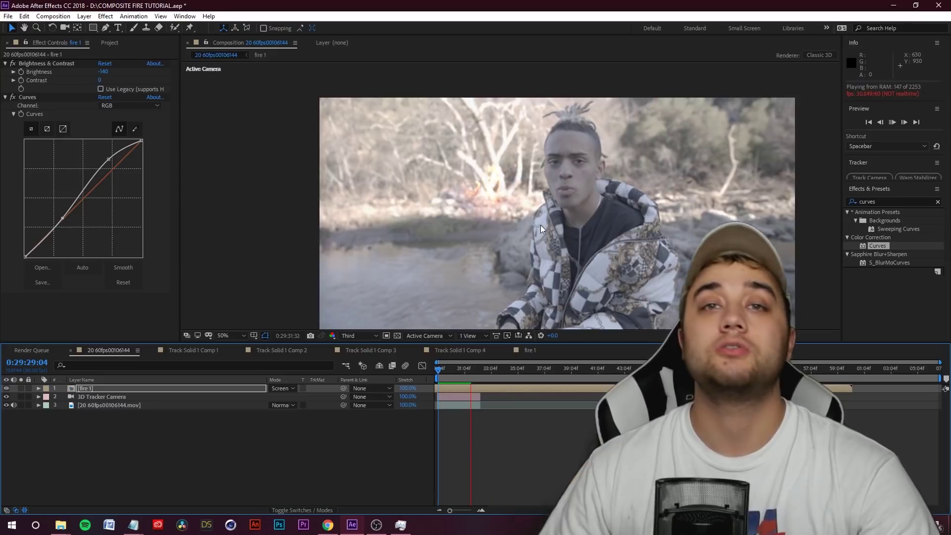
key("space")
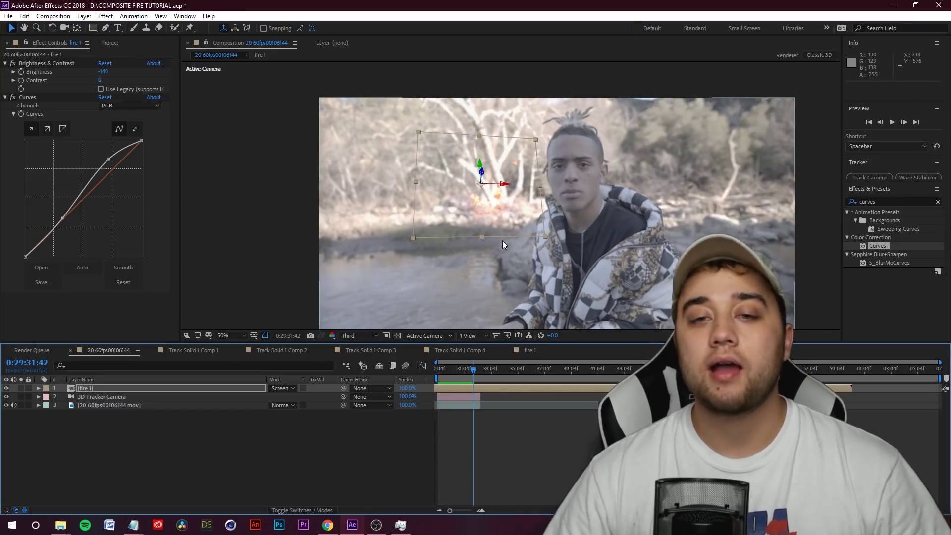
left_click_drag(470, 372, 421, 378)
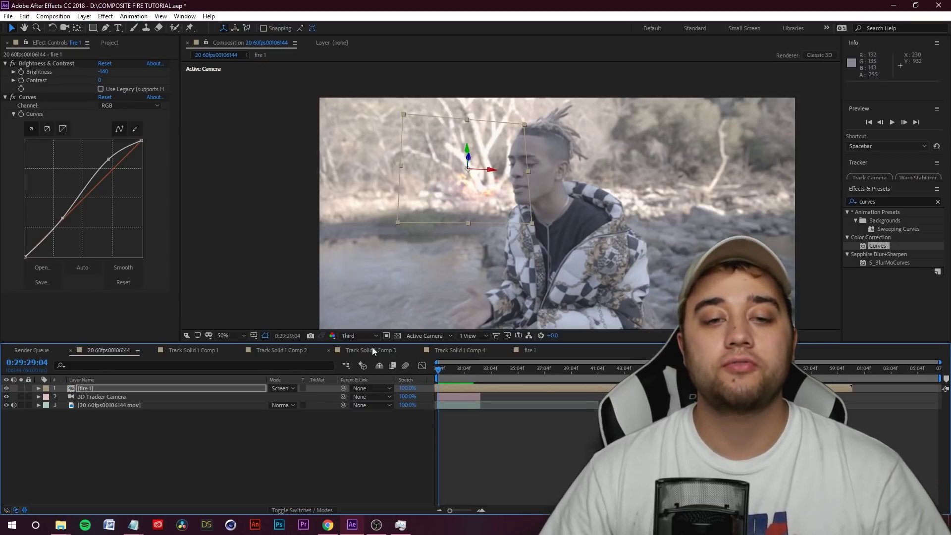
Switch viewer resolution from Third to Full and zoom to 100% on the fire.
left_click(353, 336)
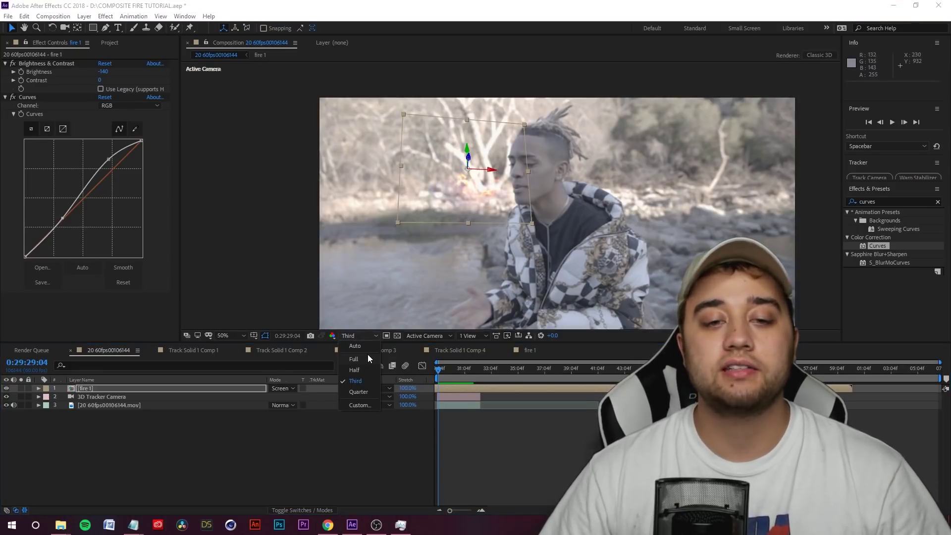
left_click(368, 354)
key("period")
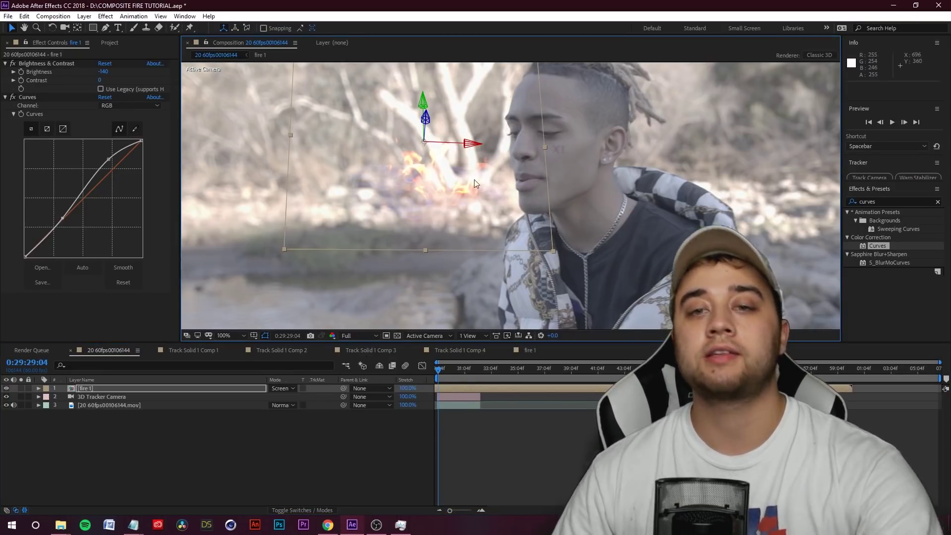
left_click_drag(474, 179, 485, 210)
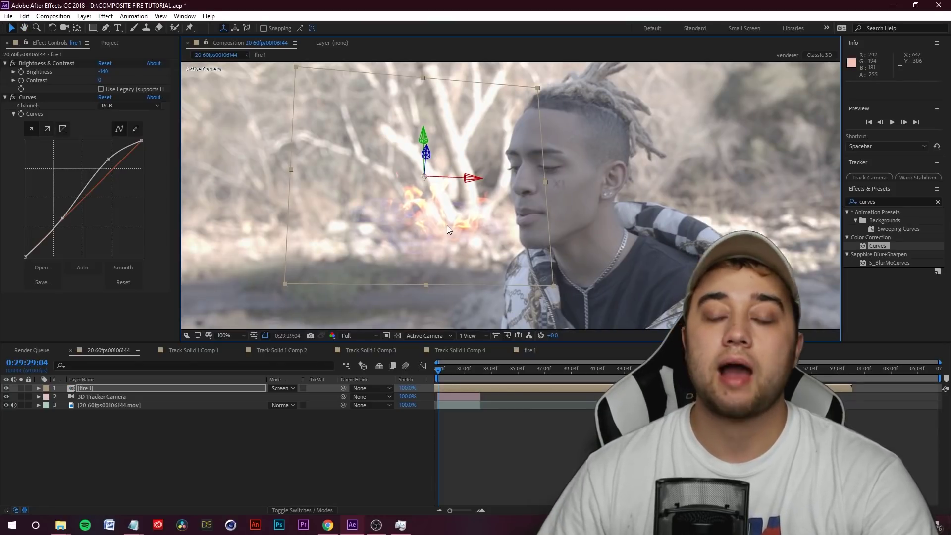
Zoom to 200% and pan to inspect the fire burning beside the man.
key("period")
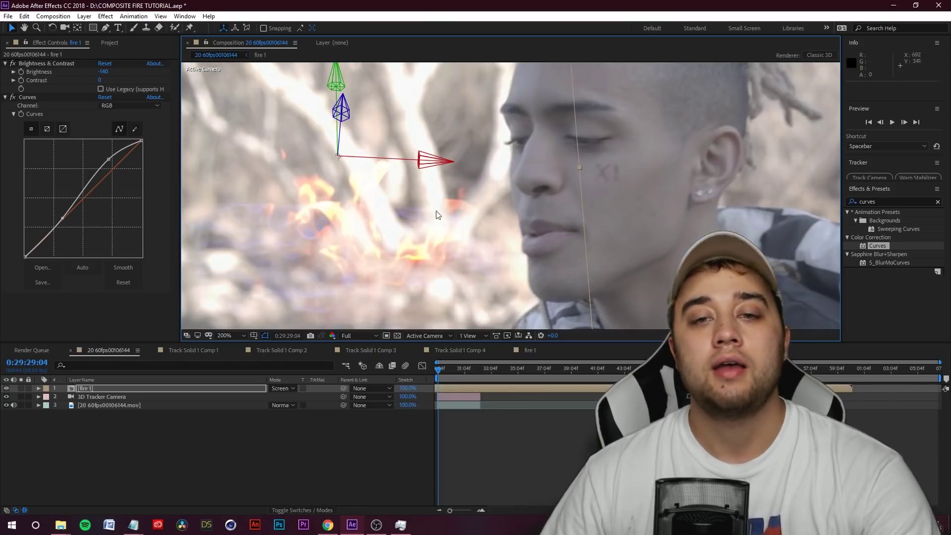
key("comma")
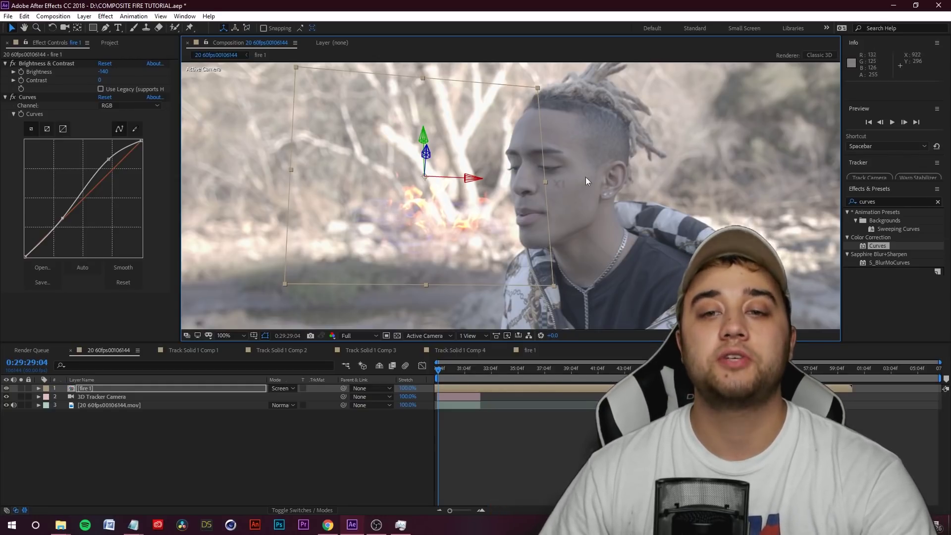
key("period")
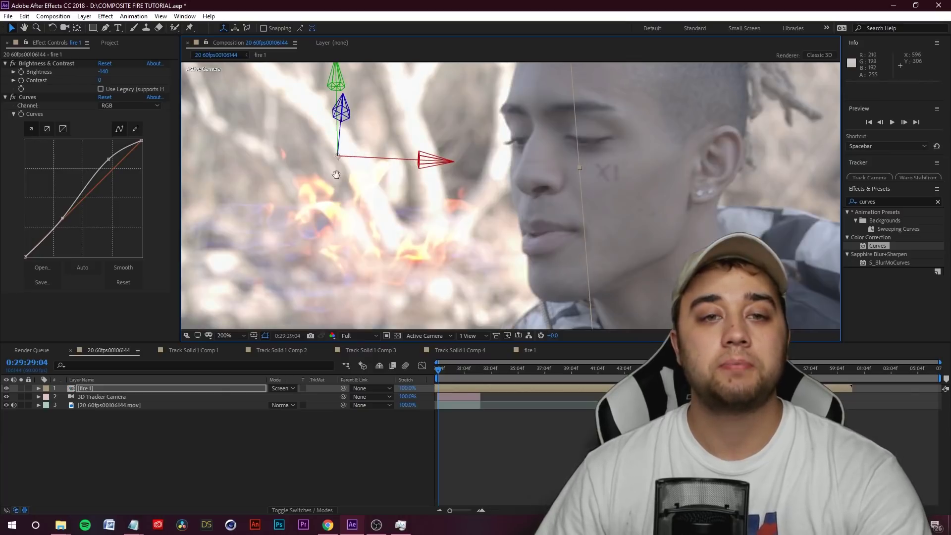
left_click_drag(335, 173, 554, 184)
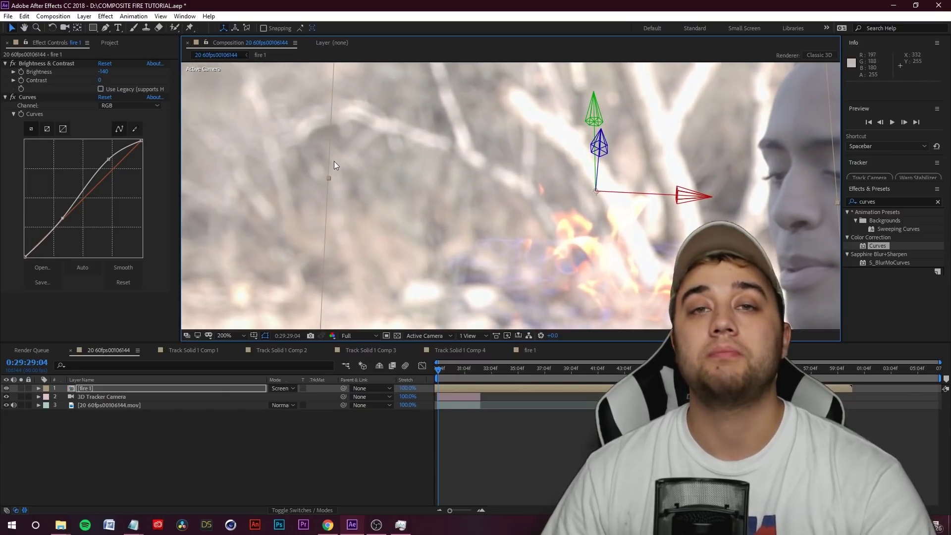
key("comma")
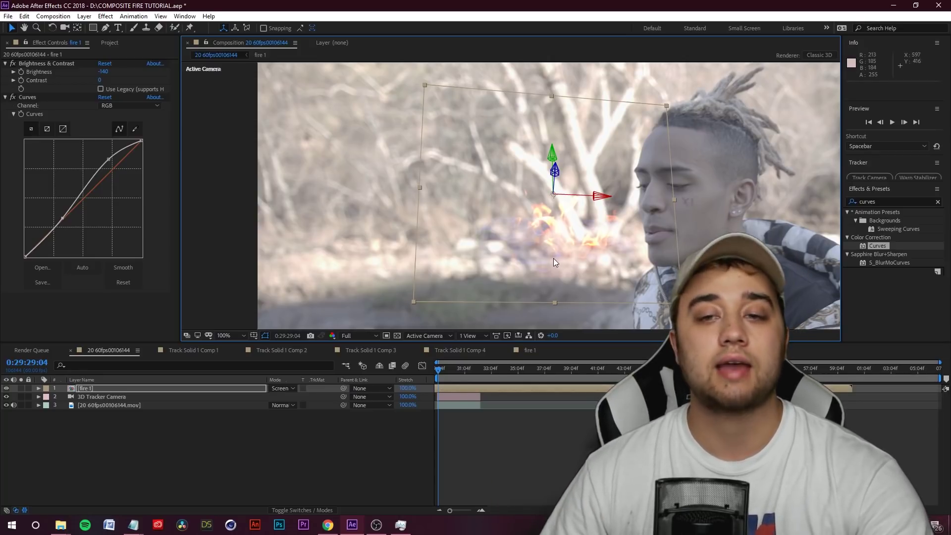
Turn on Depth of Field for the 3D Tracker Camera with Aperture 205.
left_click(93, 397)
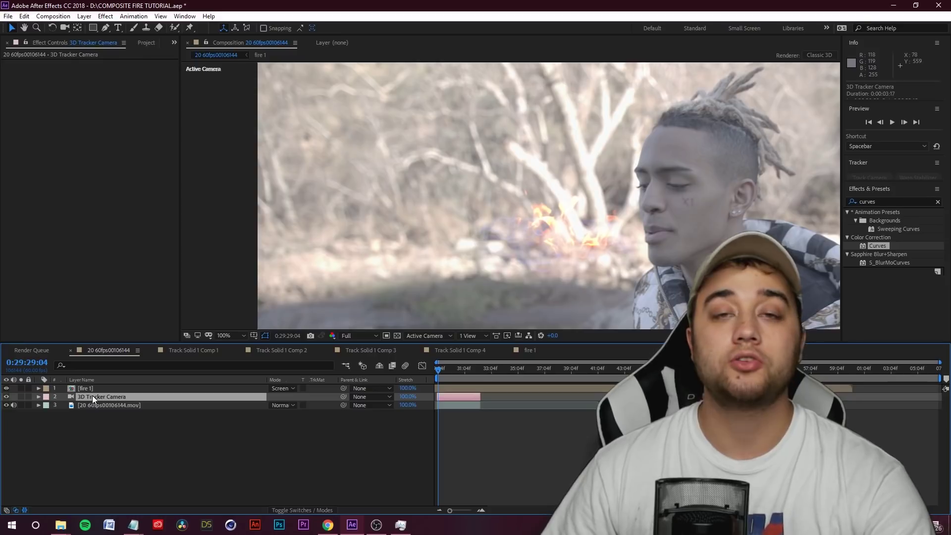
left_click(37, 399)
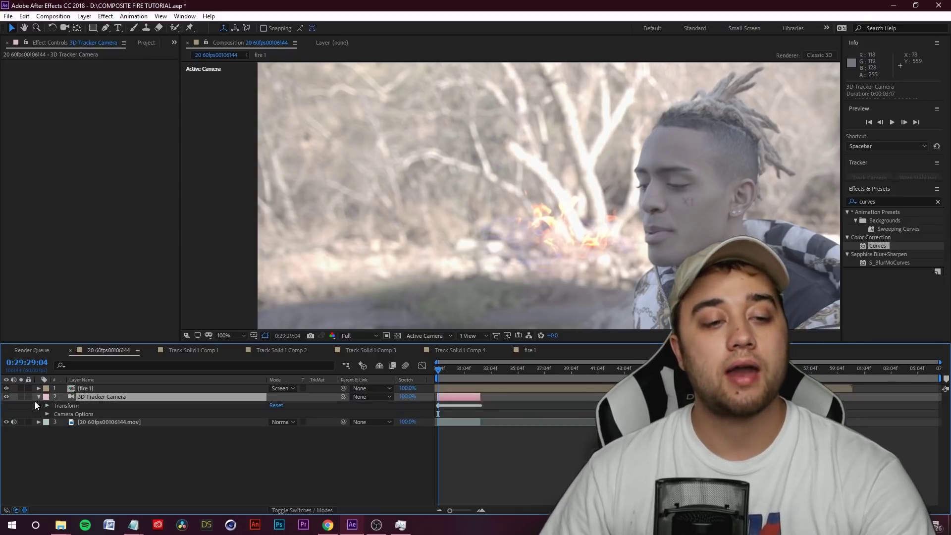
left_click(47, 414)
scroll(44, 424, "down", 2)
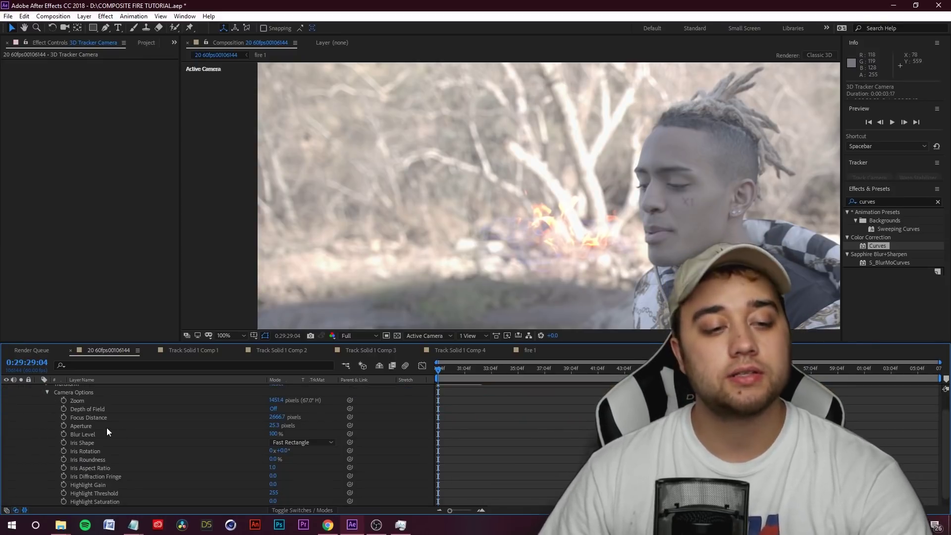
left_click(274, 409)
left_click(281, 425)
type("205")
key("Return")
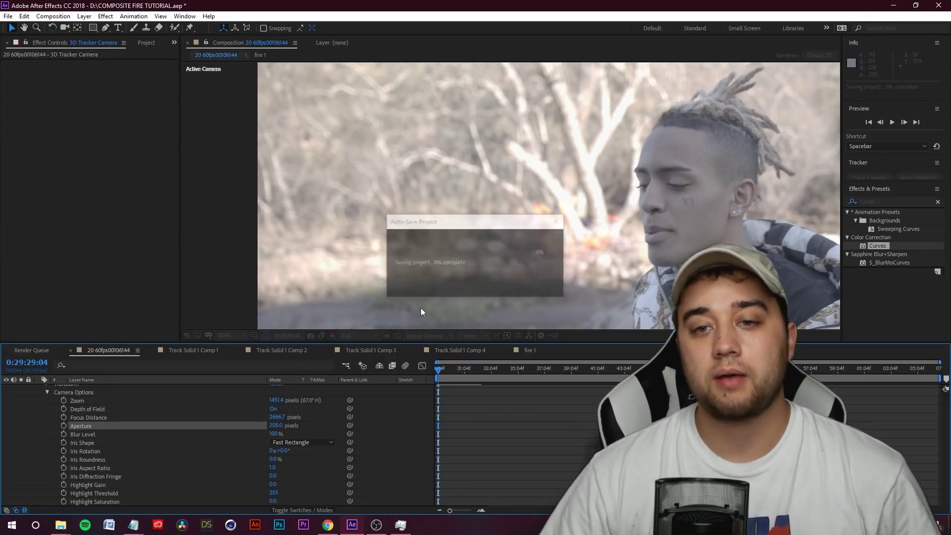
scroll(549, 274, "up", 2)
scroll(549, 275, "down", 2)
scroll(585, 316, "down", 2)
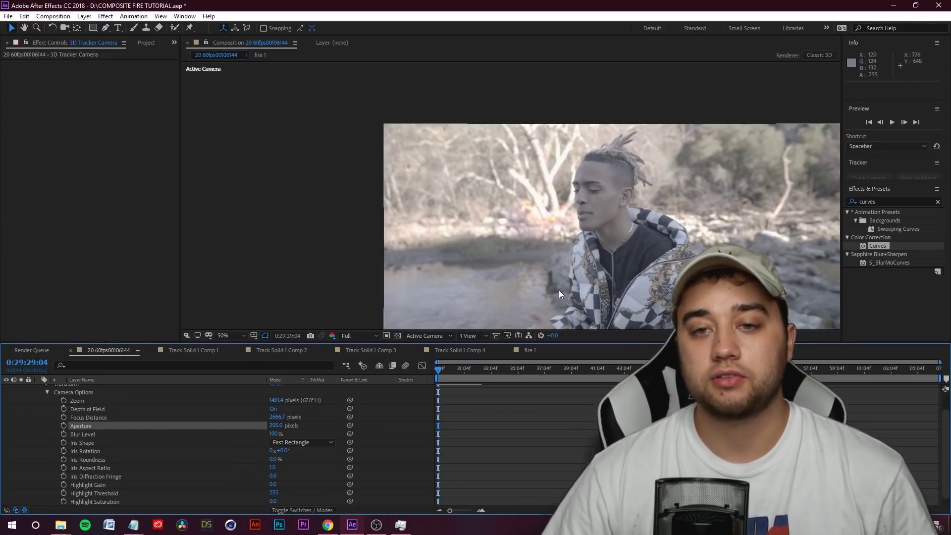
Scrub to a later frame and toggle depth of field on and off to compare the blur.
left_click_drag(441, 373, 462, 377)
scroll(654, 277, "up", 4)
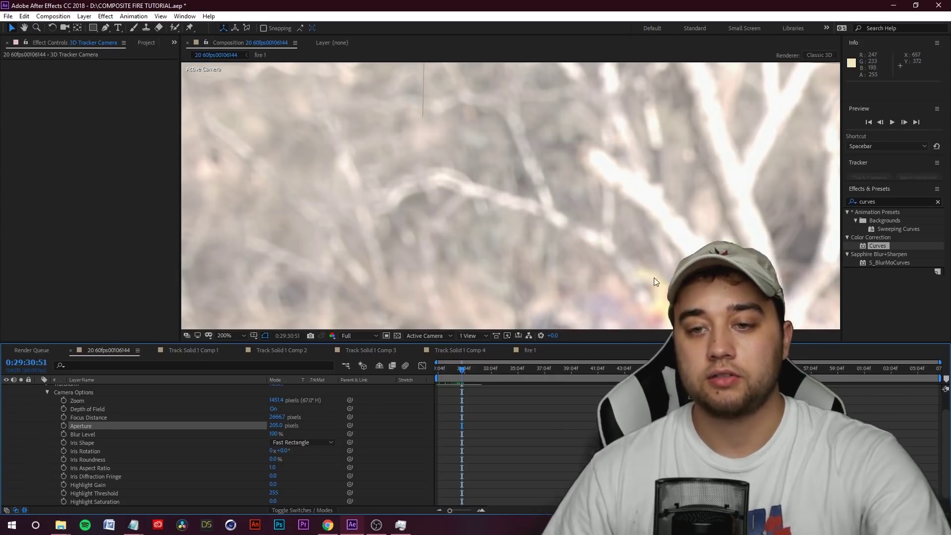
key("v")
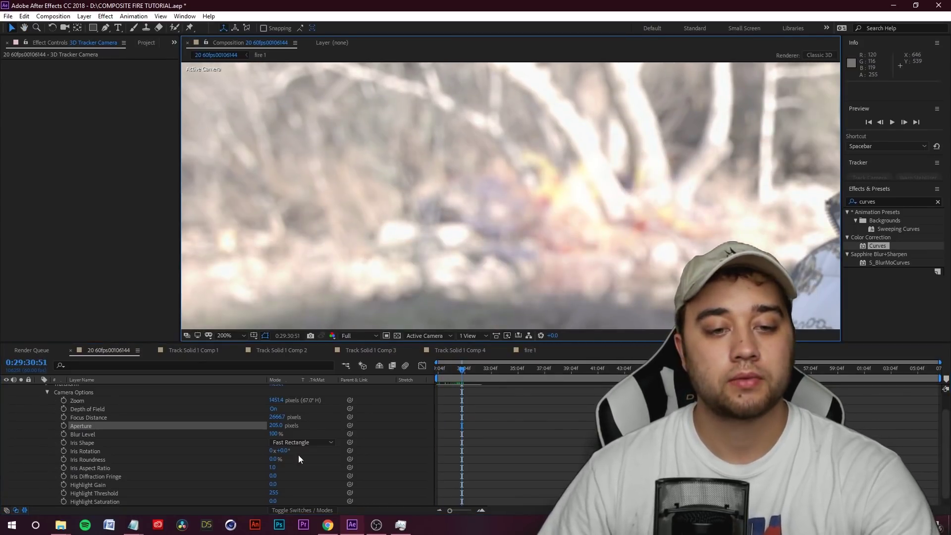
left_click(273, 409)
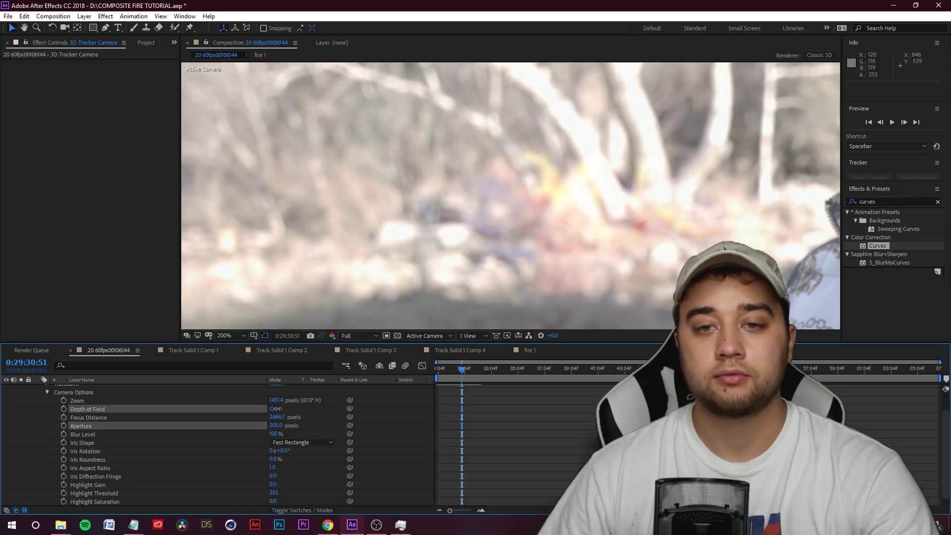
left_click(273, 409)
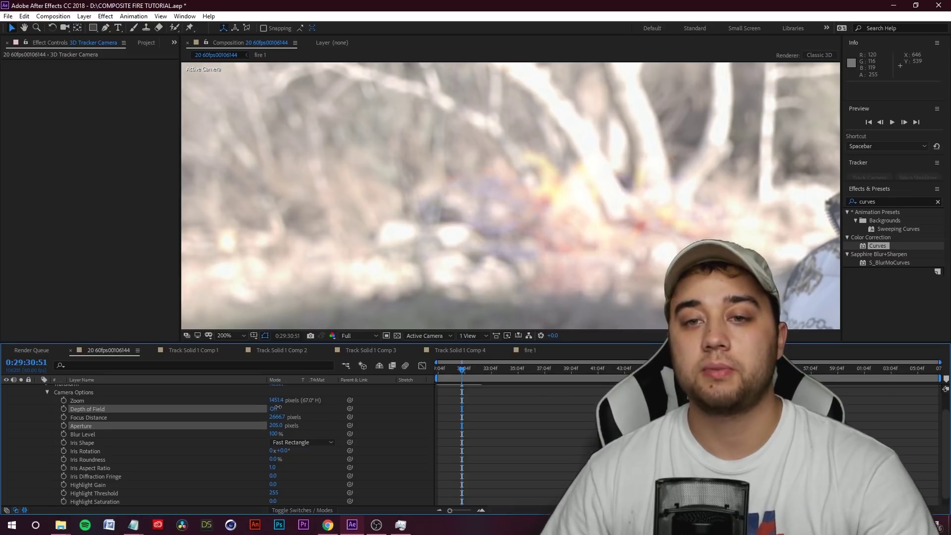
left_click(273, 408)
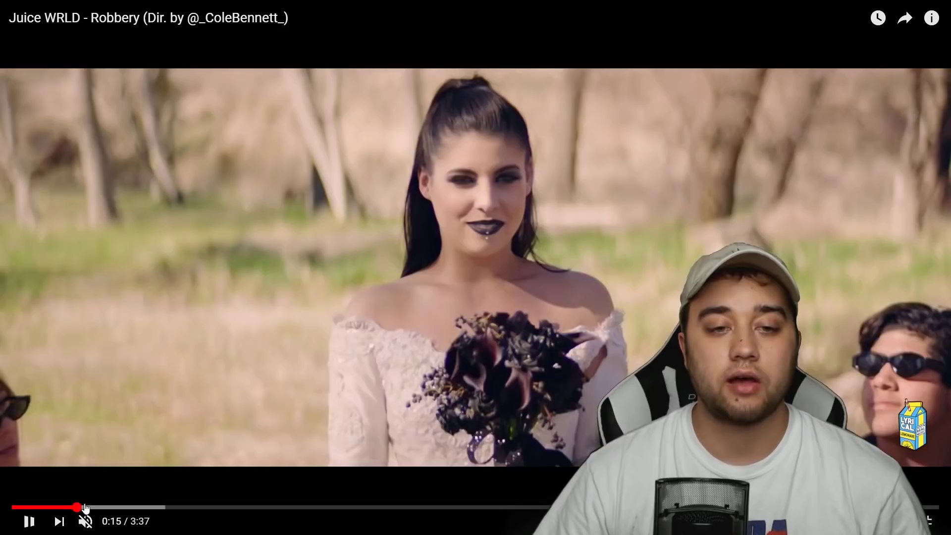
Jump along Robbery's progress bar to the burning-tree scenes and pause at 0:36.
left_click(96, 508)
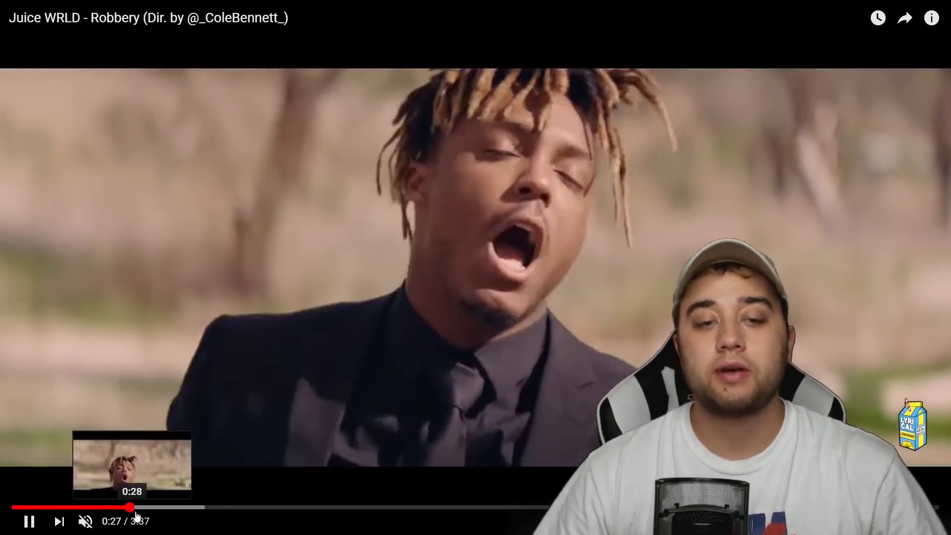
left_click(165, 509)
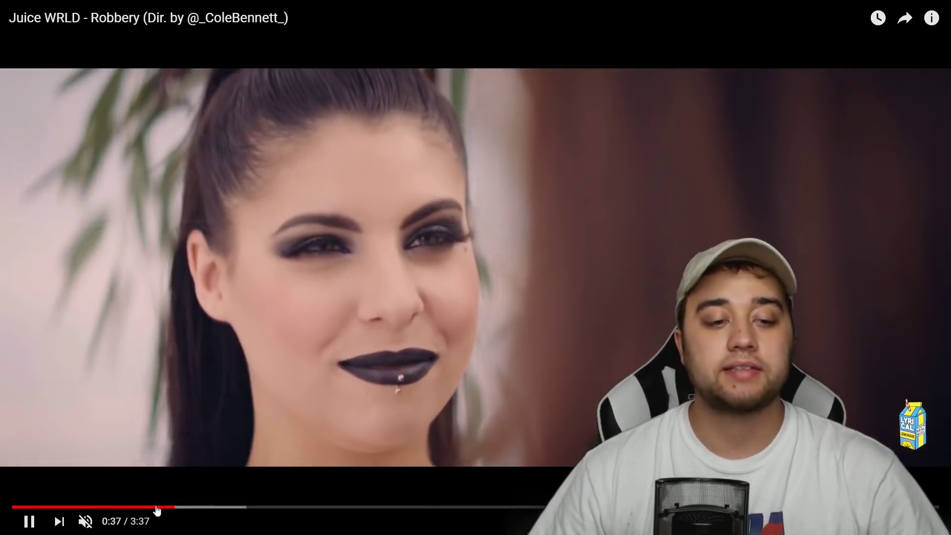
left_click(156, 508)
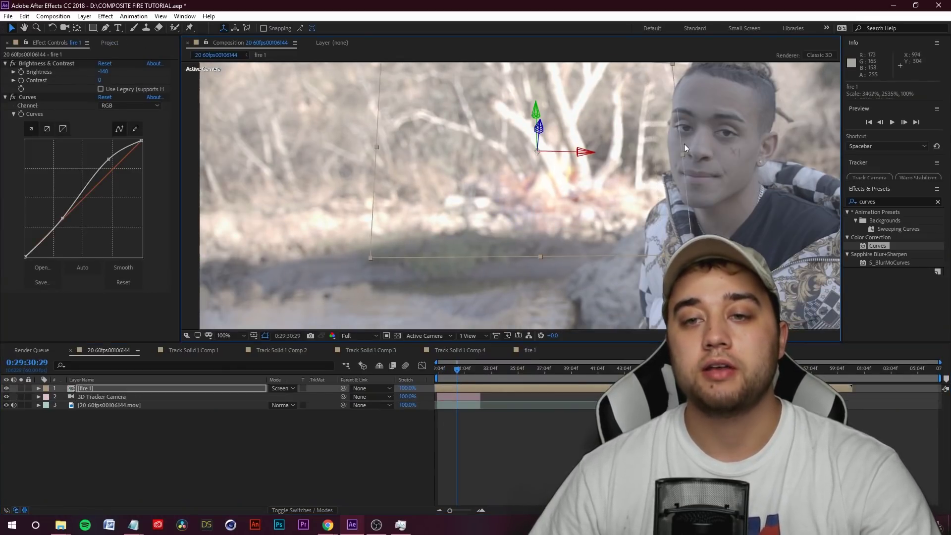
Scale fire 1 up, then place Pen points around the man's head to close a mask.
mouse_move(658, 146)
left_mouse_down()
mouse_move(652, 111)
mouse_move(626, 172)
left_mouse_up()
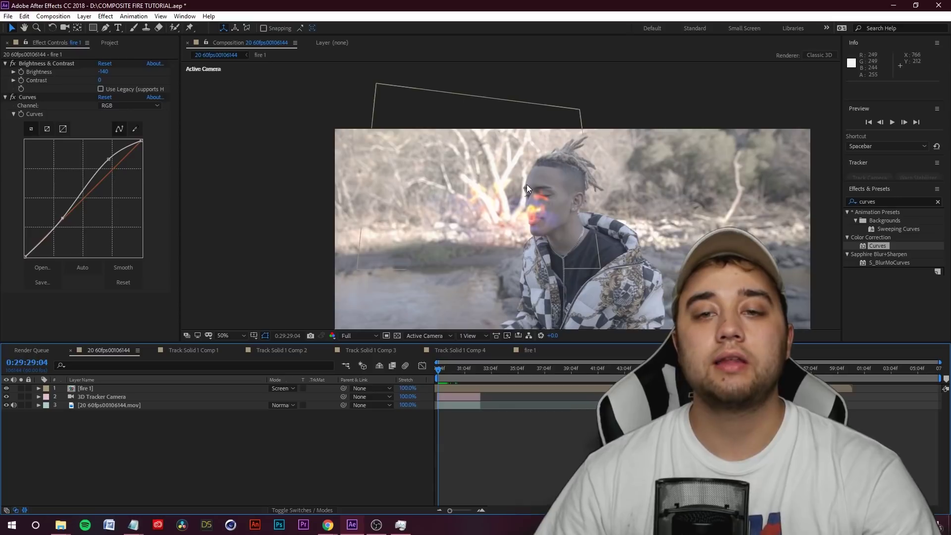
left_click(86, 389)
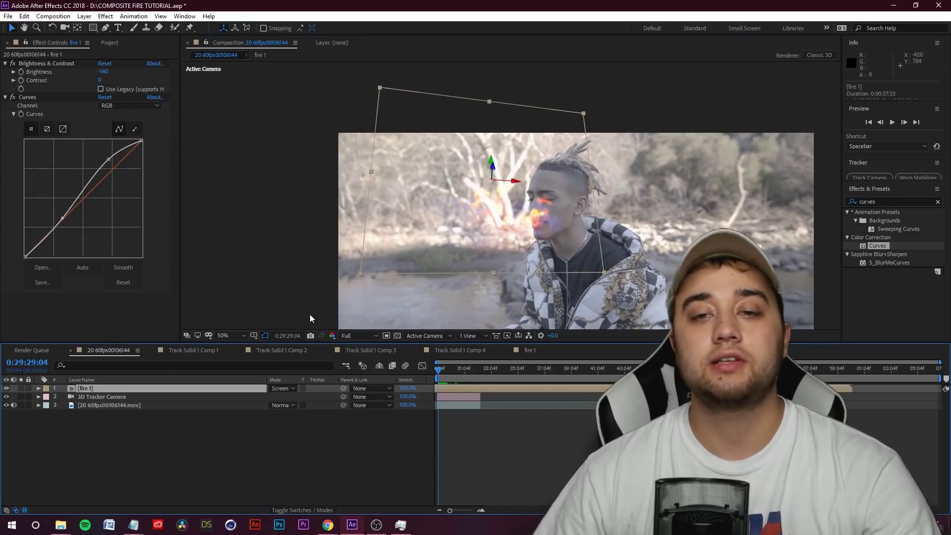
left_click(105, 28)
key("period")
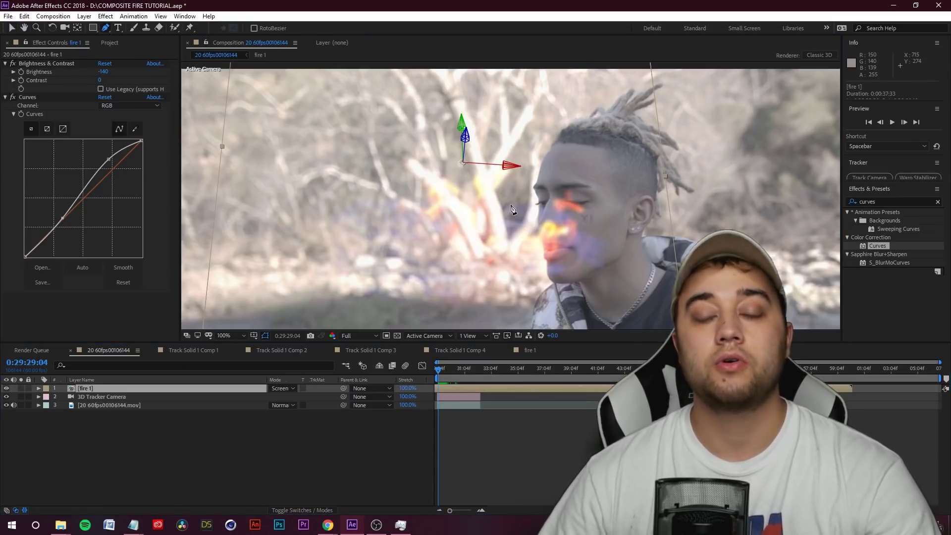
left_click(534, 201)
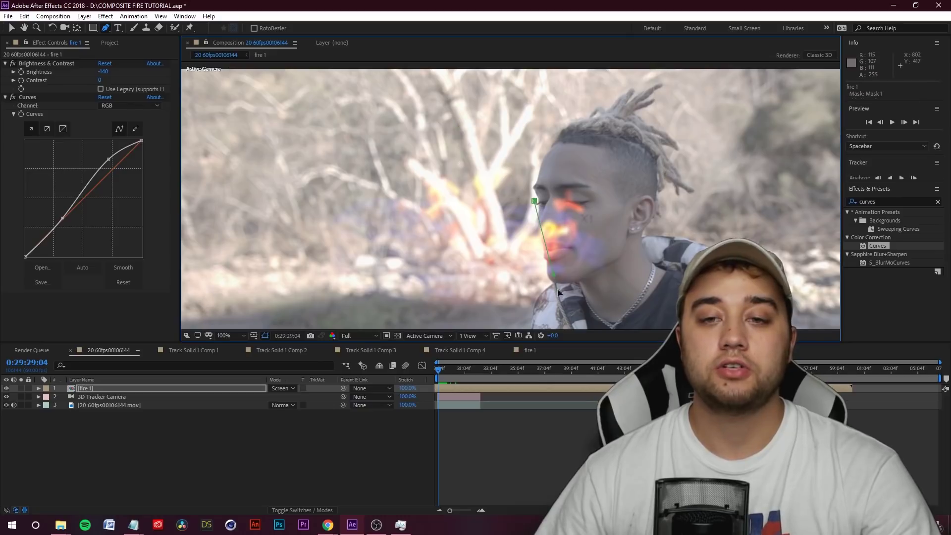
left_click(570, 113)
left_click(547, 114)
left_click(517, 168)
left_click(534, 202)
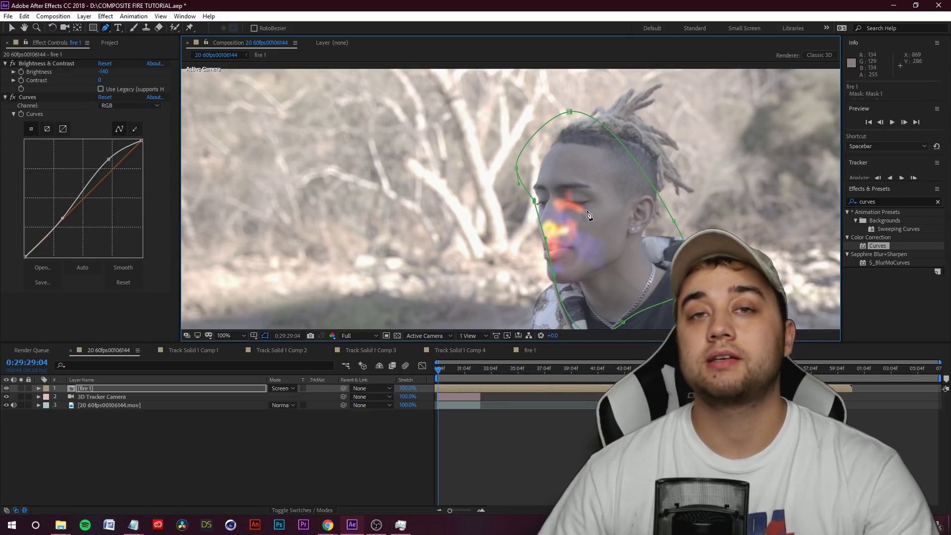
left_click(93, 387)
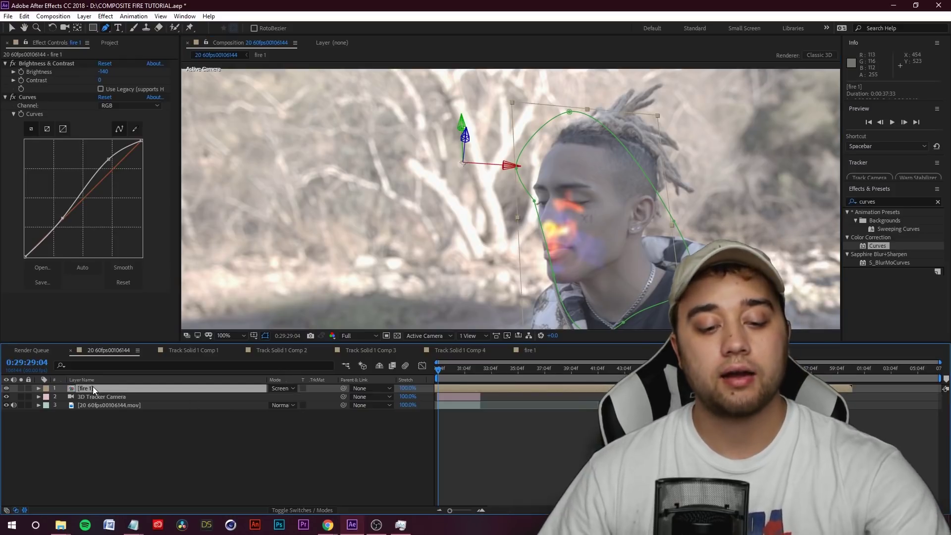
Set fire 1's mask to Subtract with 33-pixel feather and 65-pixel expansion.
key("m")
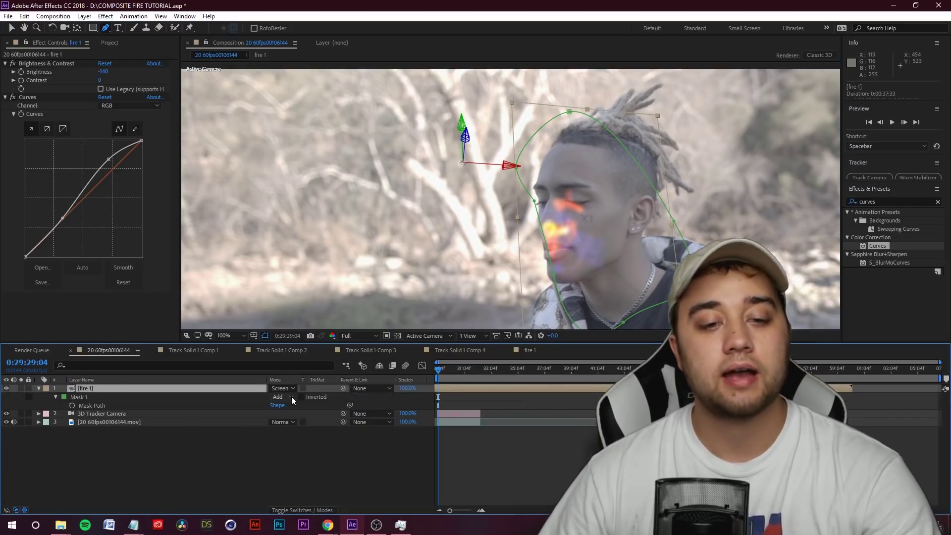
left_click(291, 397)
left_click(296, 429)
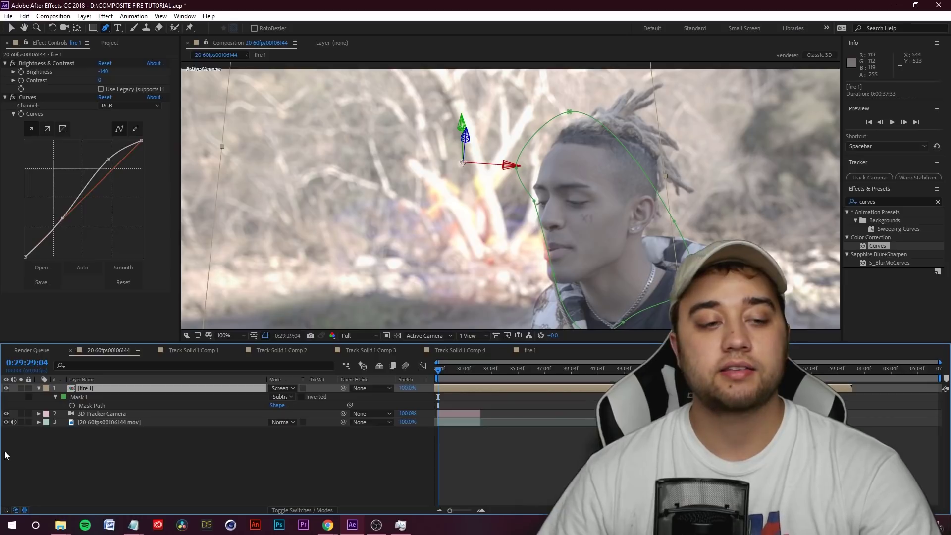
left_click(55, 397)
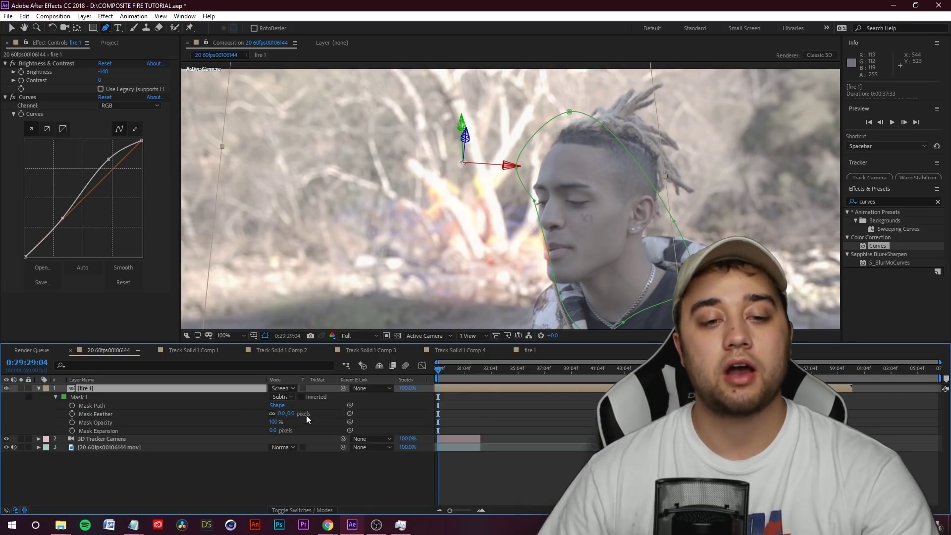
left_click_drag(294, 413, 313, 409)
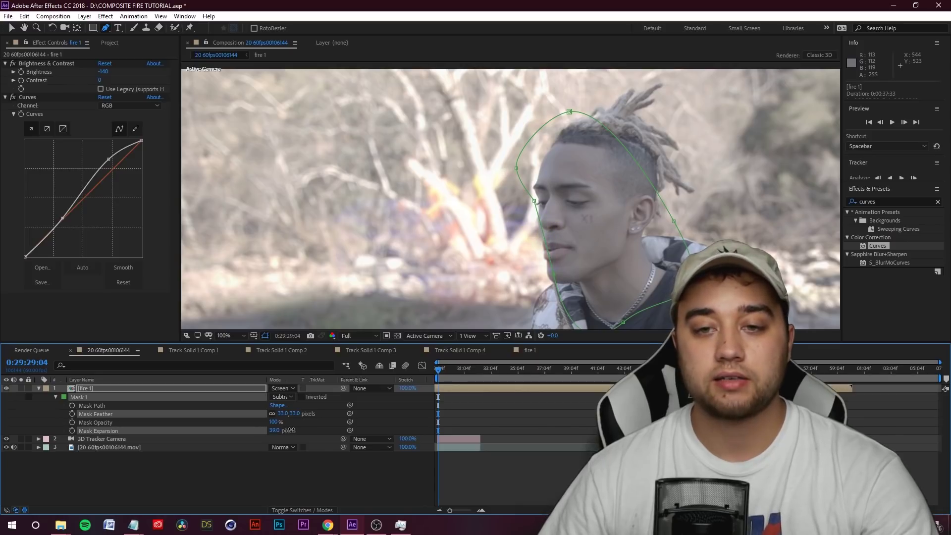
Add a Mask Path keyframe on Mask 1.
left_click(574, 456)
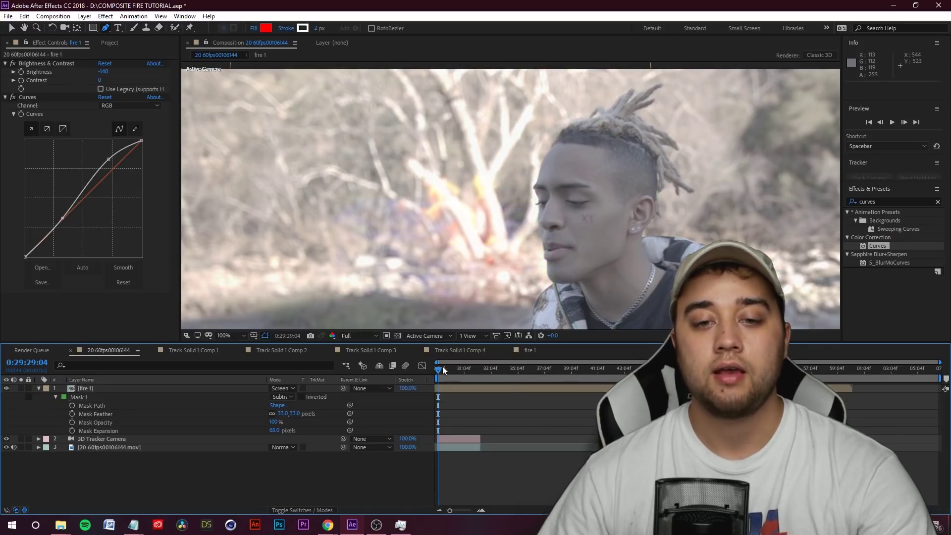
left_click(76, 396)
left_click(72, 406)
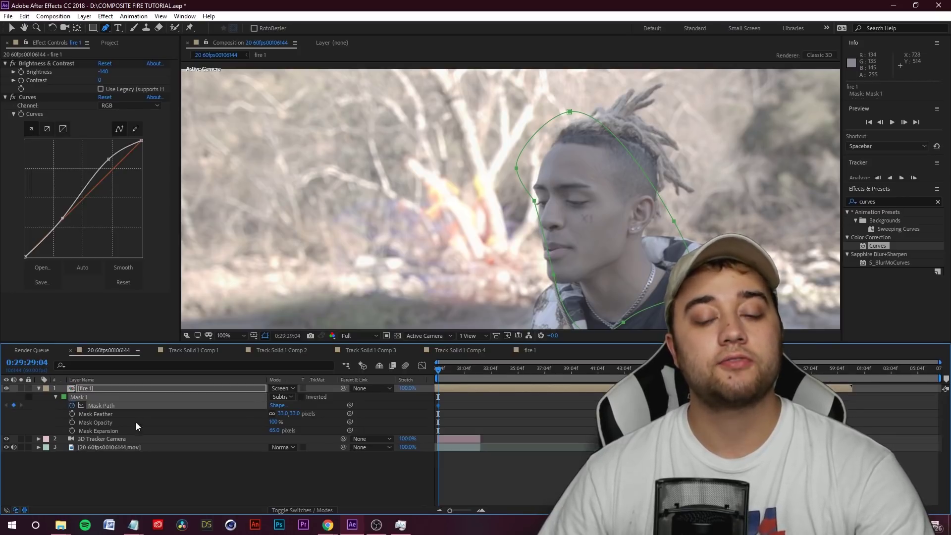
Drag mask vertices to refit the man's head at later frames.
left_click(443, 368)
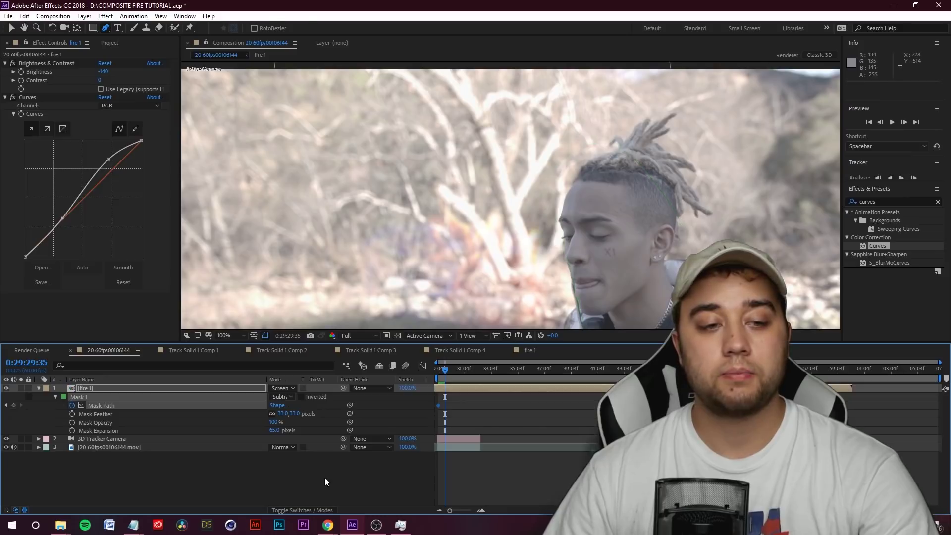
left_click(324, 477)
left_click(77, 396)
left_click_drag(559, 231, 582, 218)
left_click(457, 368)
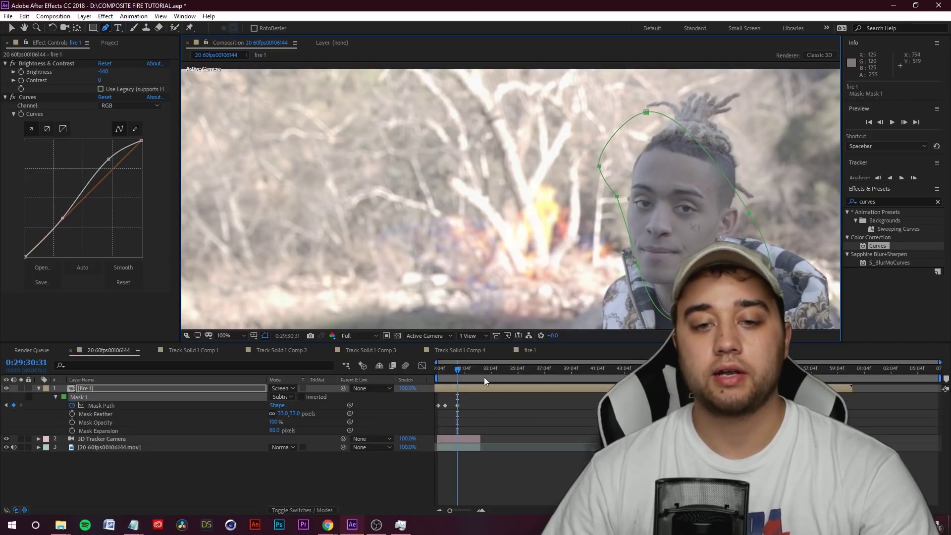
left_click_drag(469, 370, 480, 369)
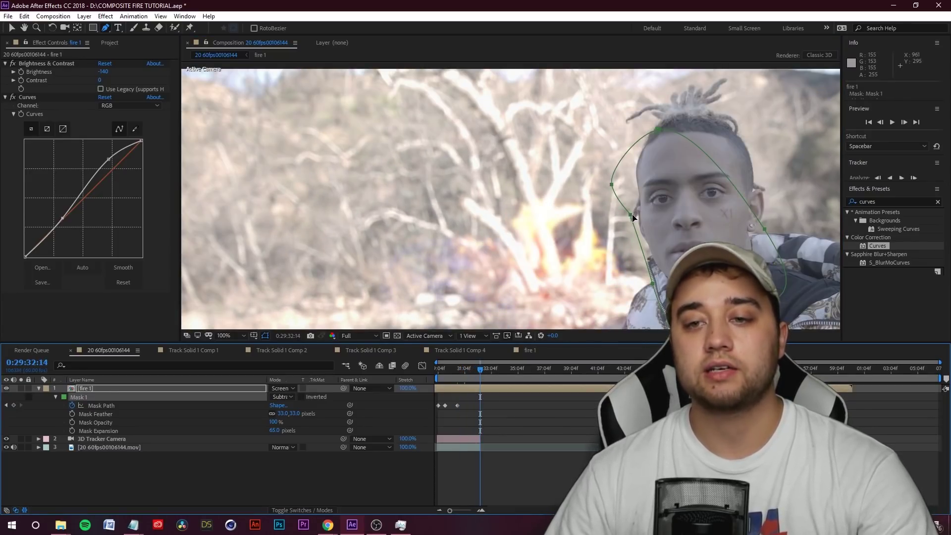
Return to the start of the shot and preview it.
left_click_drag(484, 374, 404, 393)
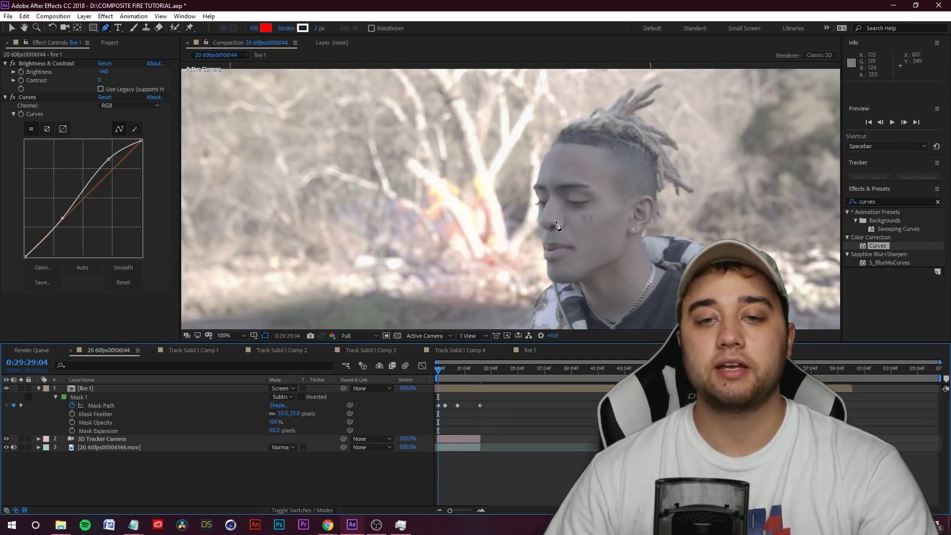
scroll(557, 225, "down", 2)
key("space")
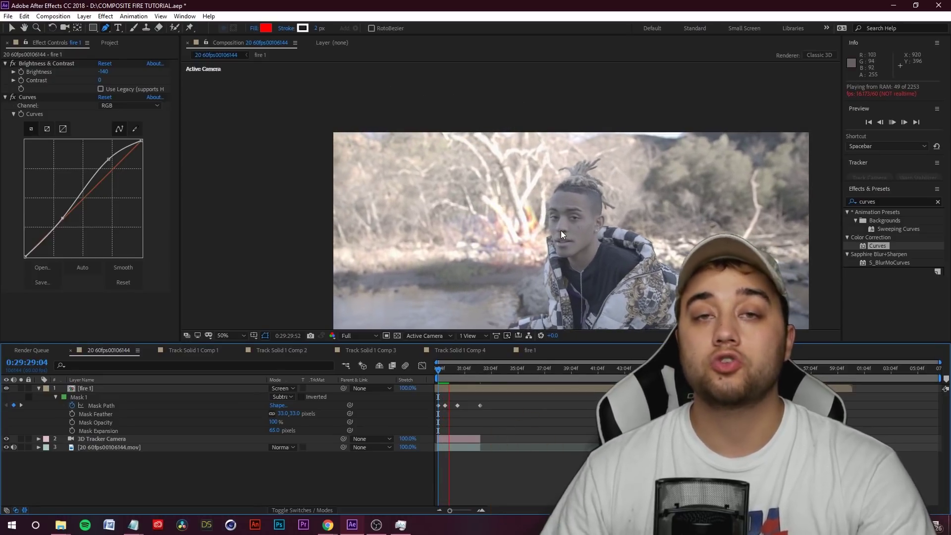
key("space")
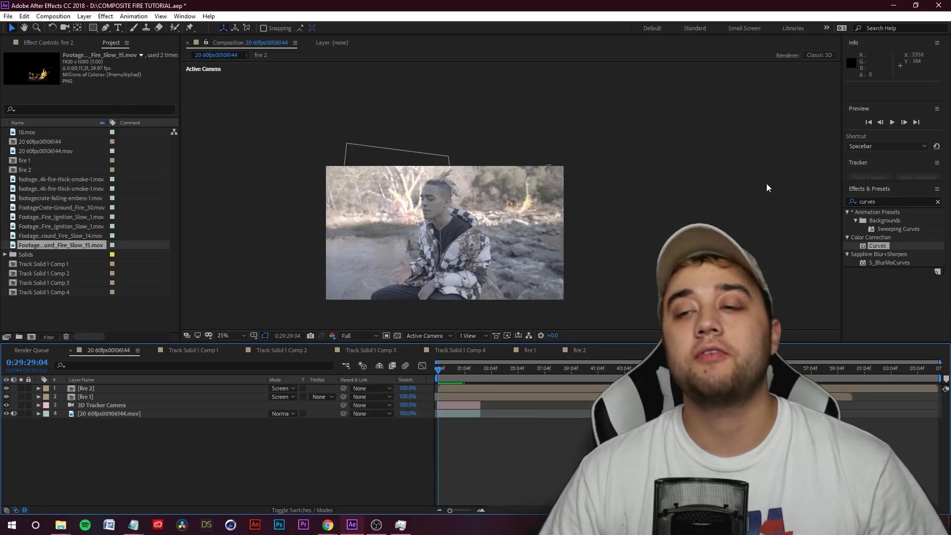
Apply uni.Heatwave, found by searching 'hea', to the riverside footage layer and preview it.
key("ctrl+f")
type("heav")
left_click(827, 223)
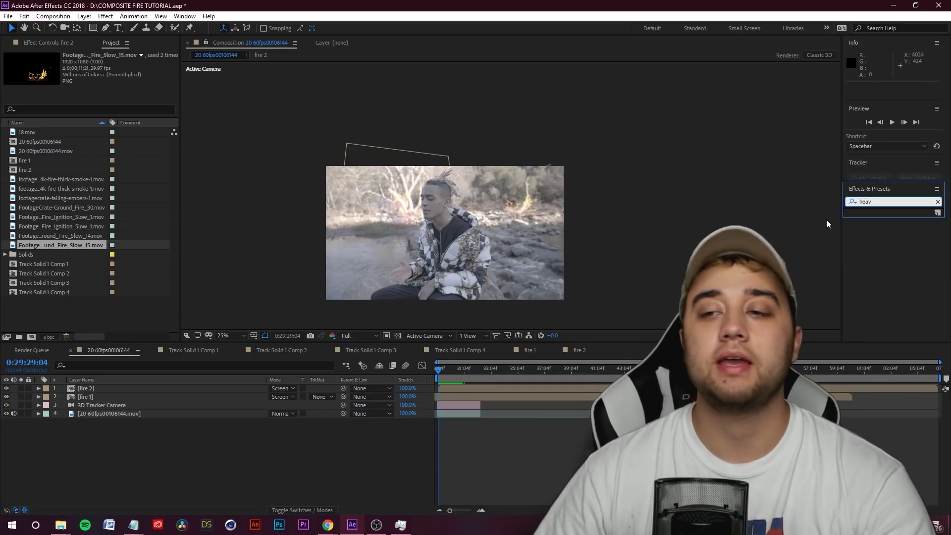
key("BackSpace")
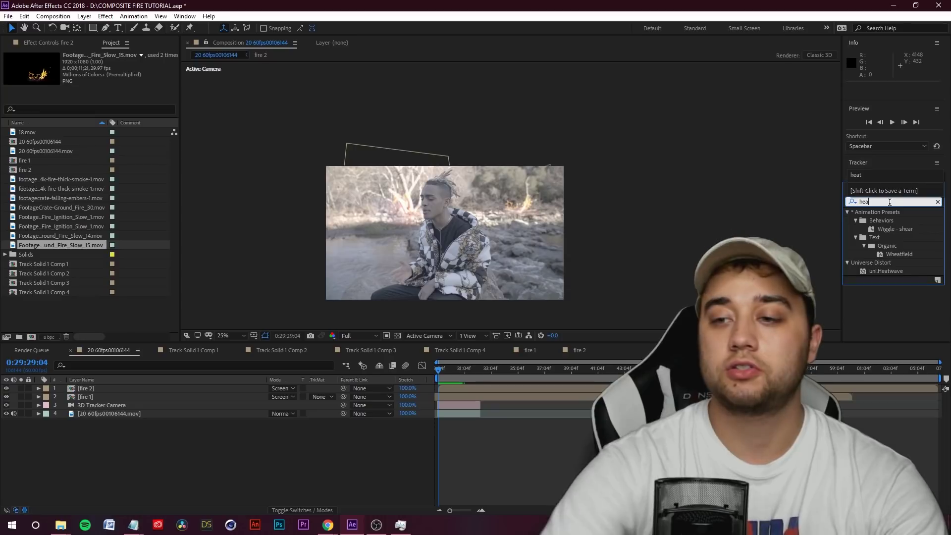
left_click_drag(880, 272, 117, 393)
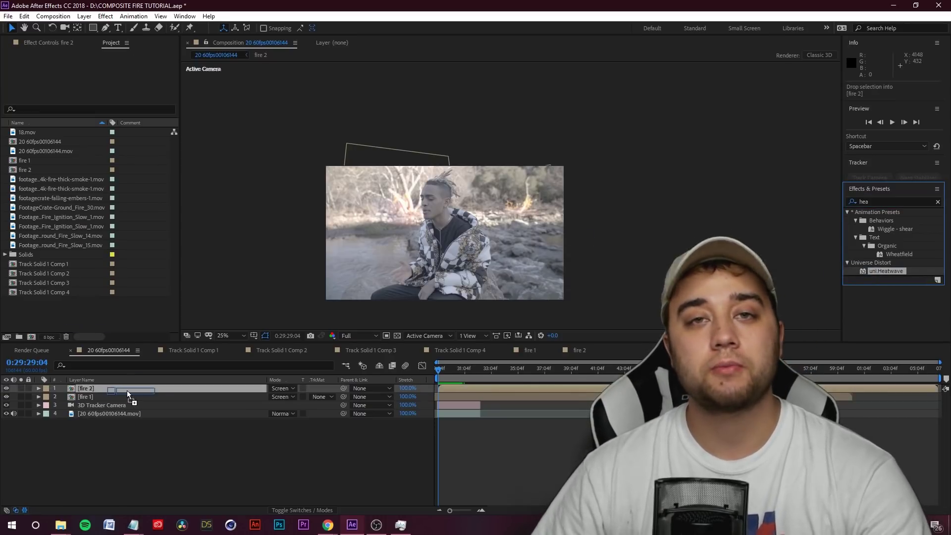
left_click_drag(126, 391, 122, 389)
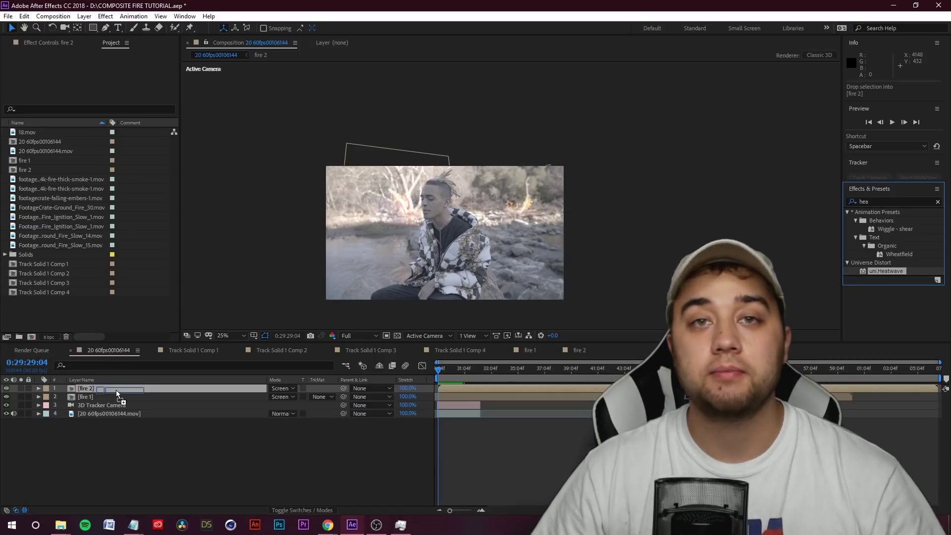
left_click_drag(116, 390, 119, 413)
scroll(365, 218, "up", 1)
key("space")
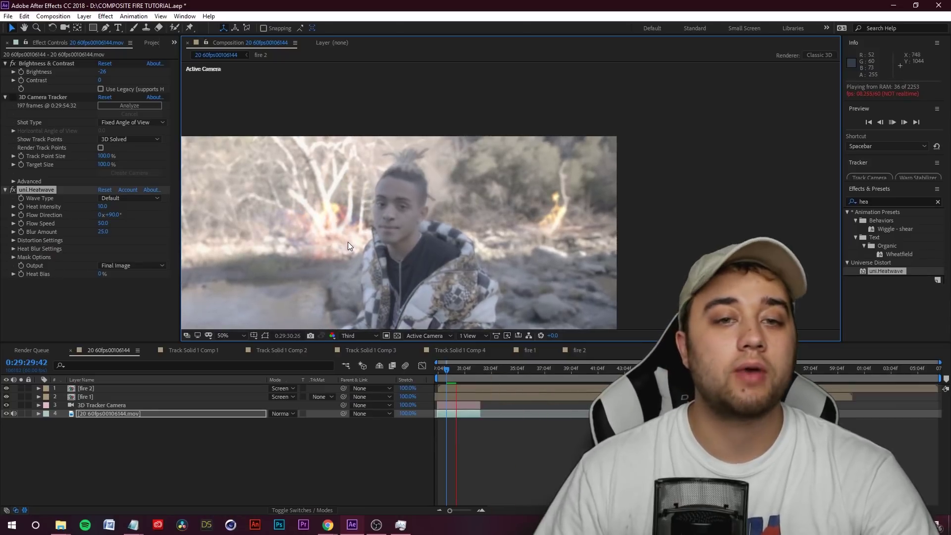
key("space")
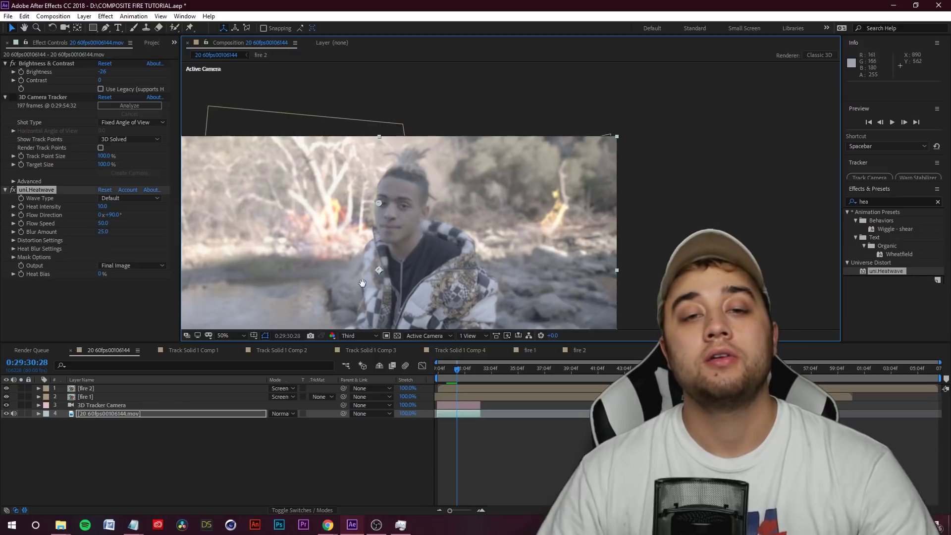
scroll(384, 241, "up", 2)
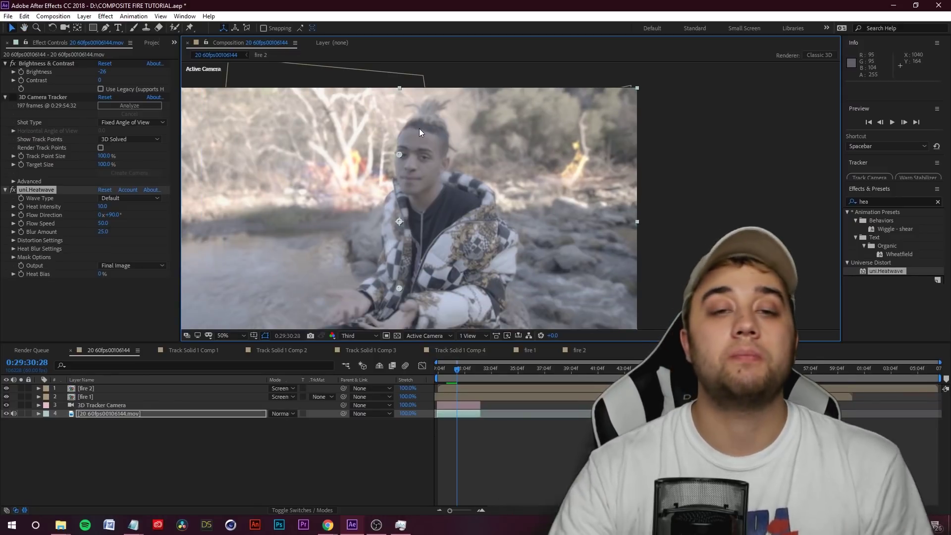
scroll(419, 129, "down", 2)
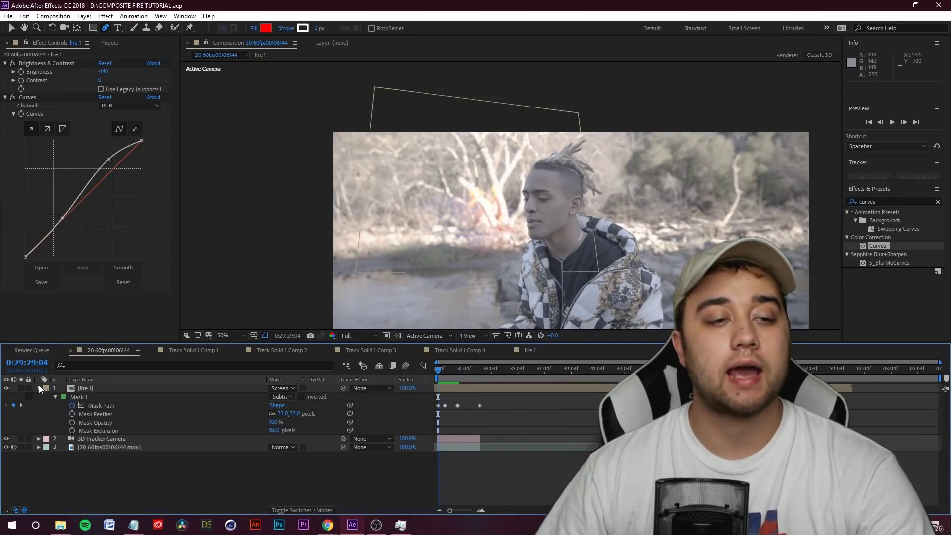
Show the footage's 3D Camera Tracker points and zoom in on the ground right of the man.
left_click(38, 386)
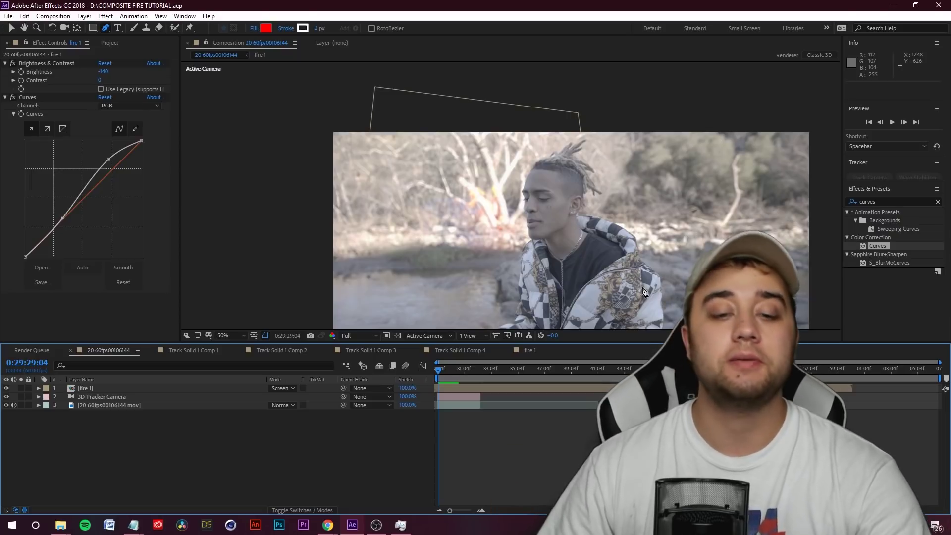
left_click(370, 396)
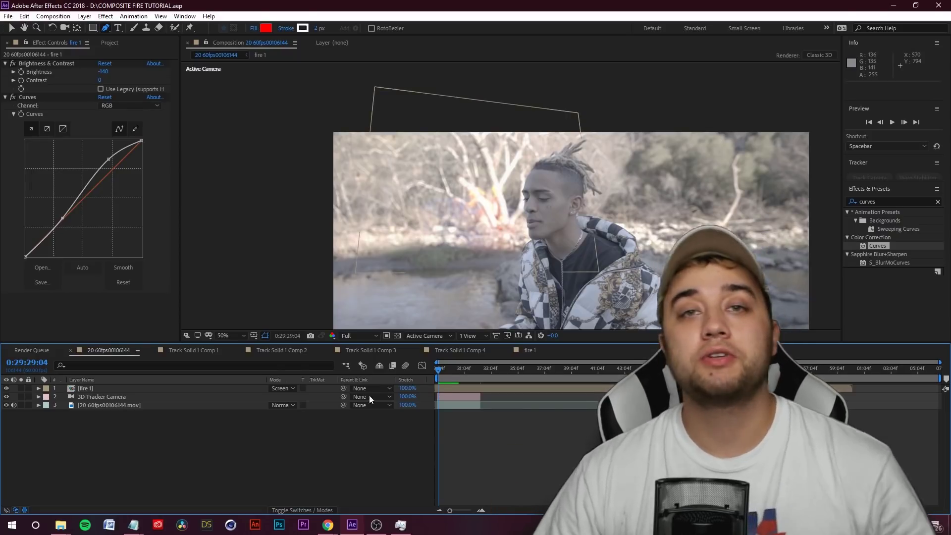
left_click(119, 404)
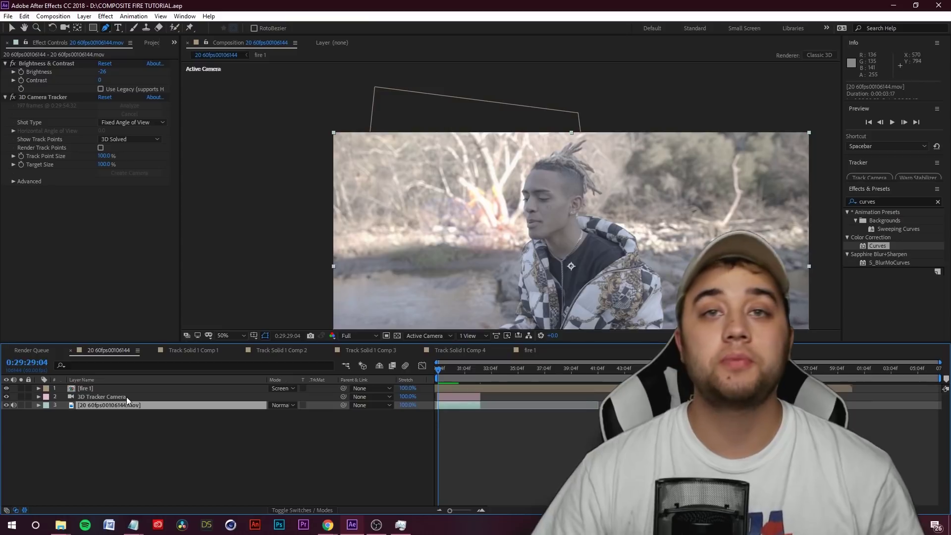
left_click(40, 97)
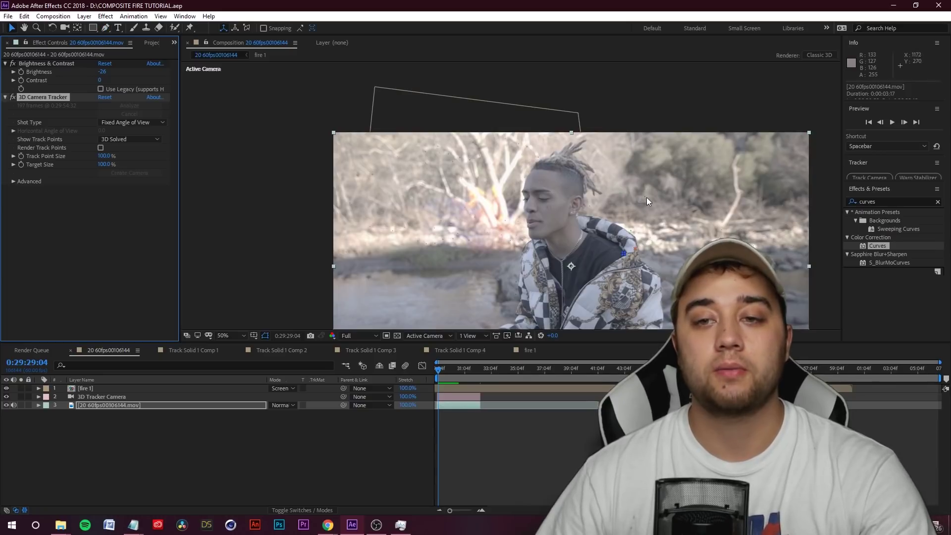
key("period")
mouse_move(701, 199)
left_mouse_down()
mouse_move(524, 233)
mouse_move(498, 206)
left_mouse_up()
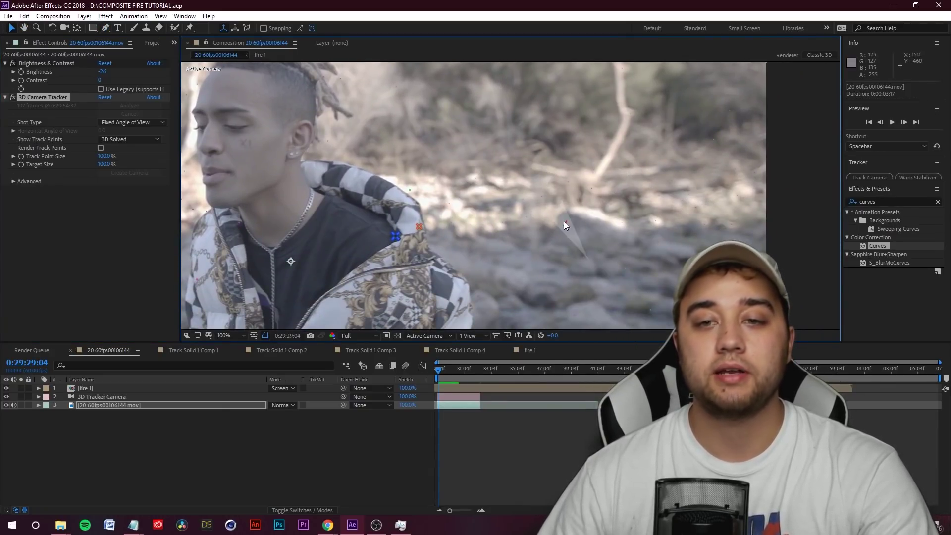
key("period")
key("period")
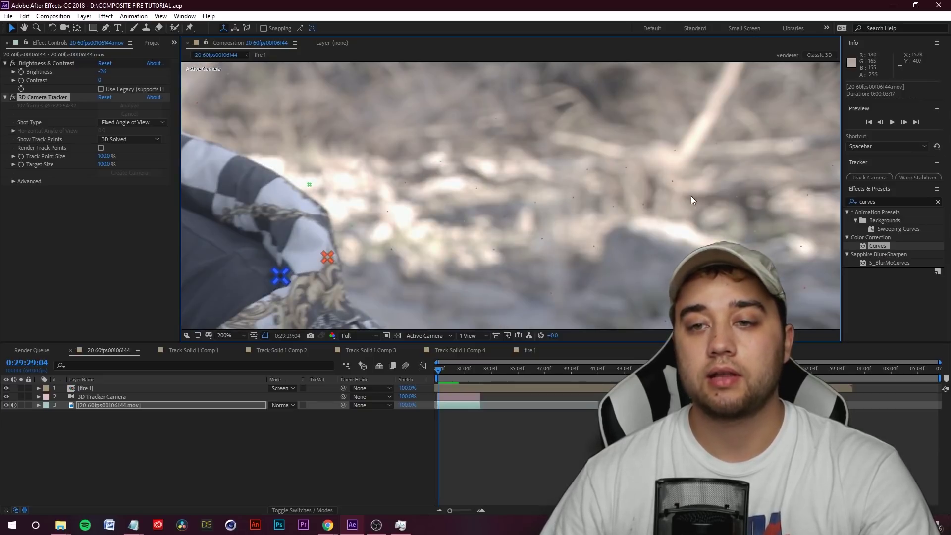
scroll(714, 196, "down", 3)
scroll(574, 204, "up", 2)
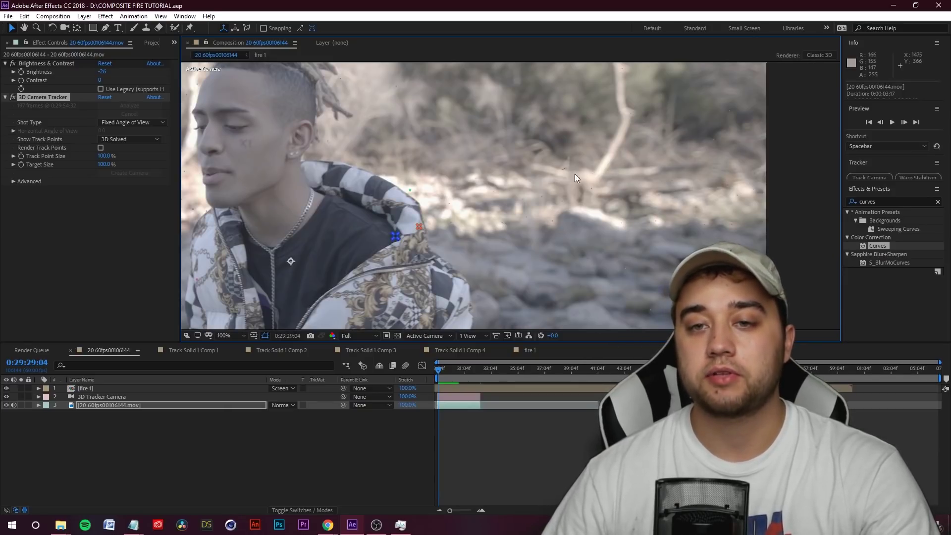
scroll(580, 187, "up", 2)
Create a solid from a ground track point and scale Track Solid 1 into a large plane.
right_click(603, 214)
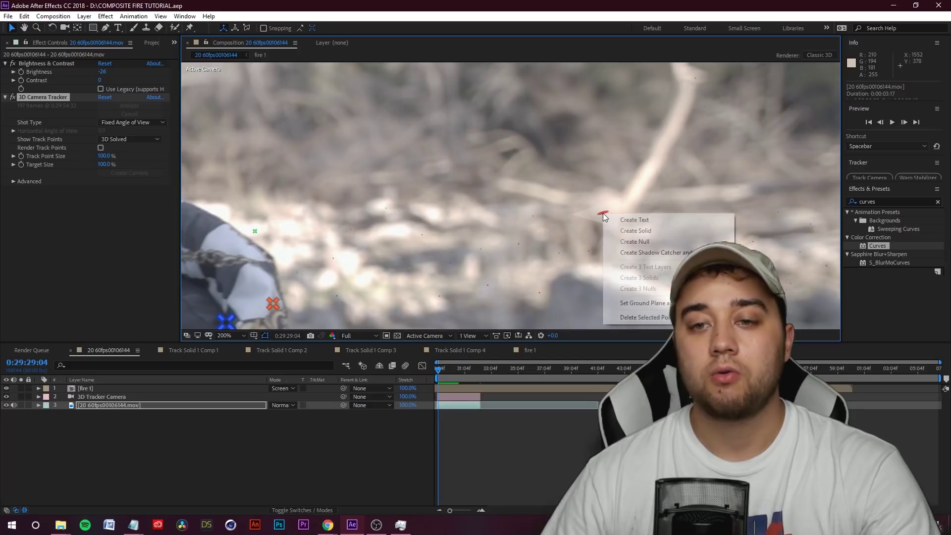
left_click(631, 232)
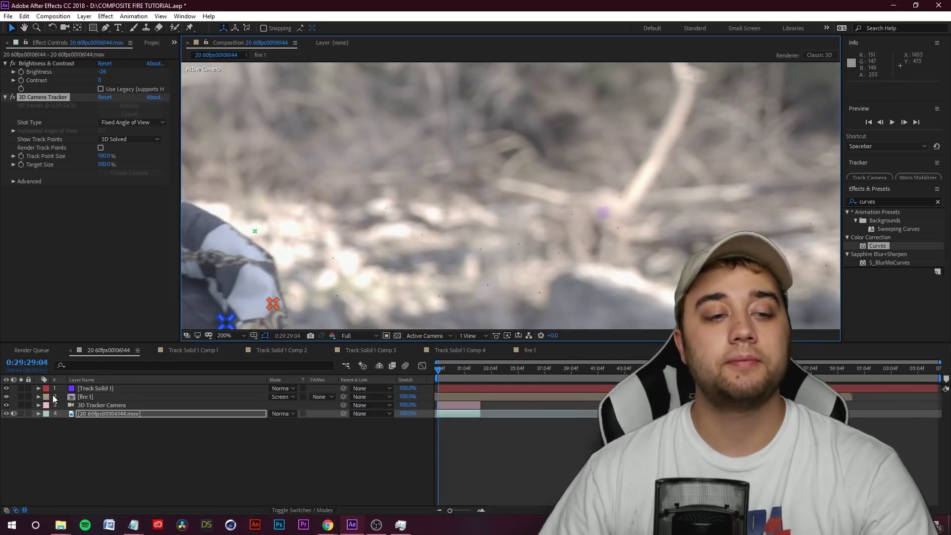
left_click(149, 388)
scroll(699, 230, "up", 2)
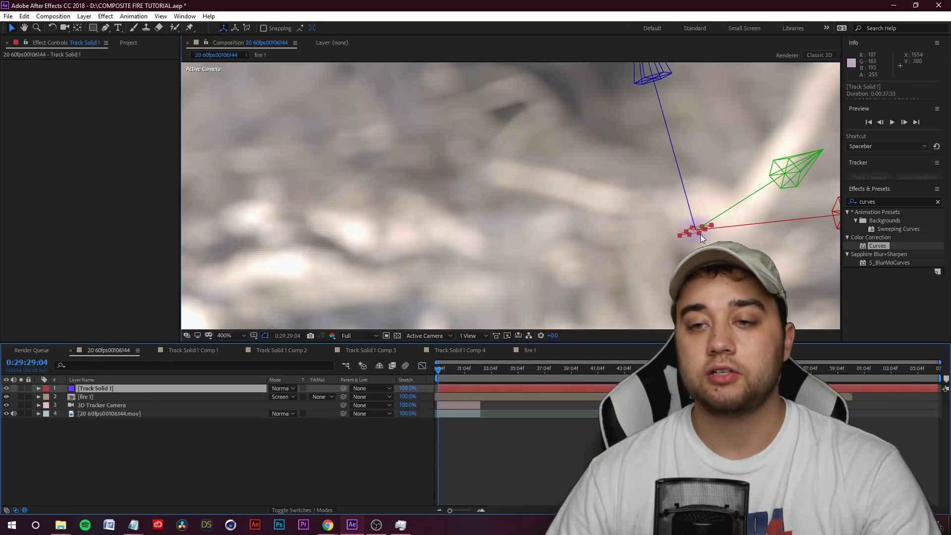
left_click_drag(701, 235, 479, 318)
key("comma")
key("comma")
key("comma")
key("comma")
key("comma")
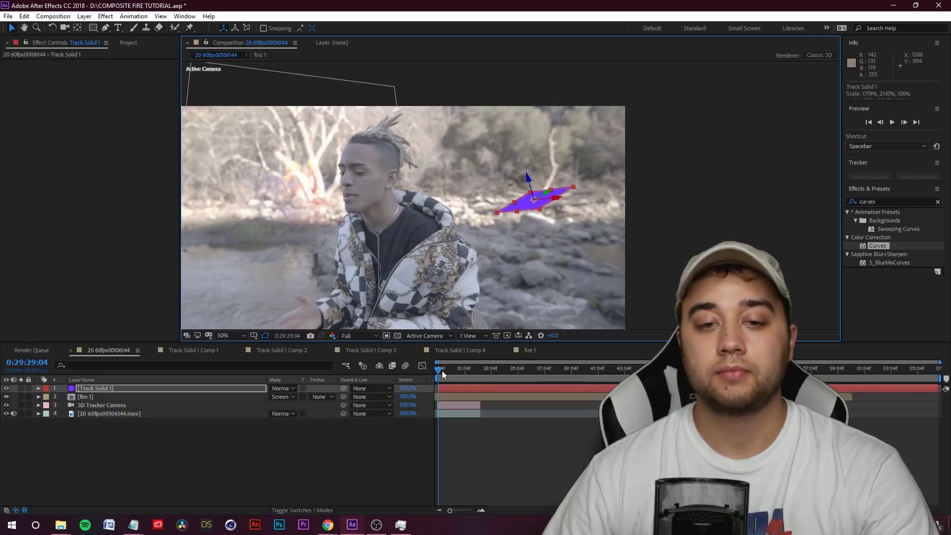
mouse_move(443, 370)
left_mouse_down()
mouse_move(465, 371)
mouse_move(439, 371)
left_mouse_up()
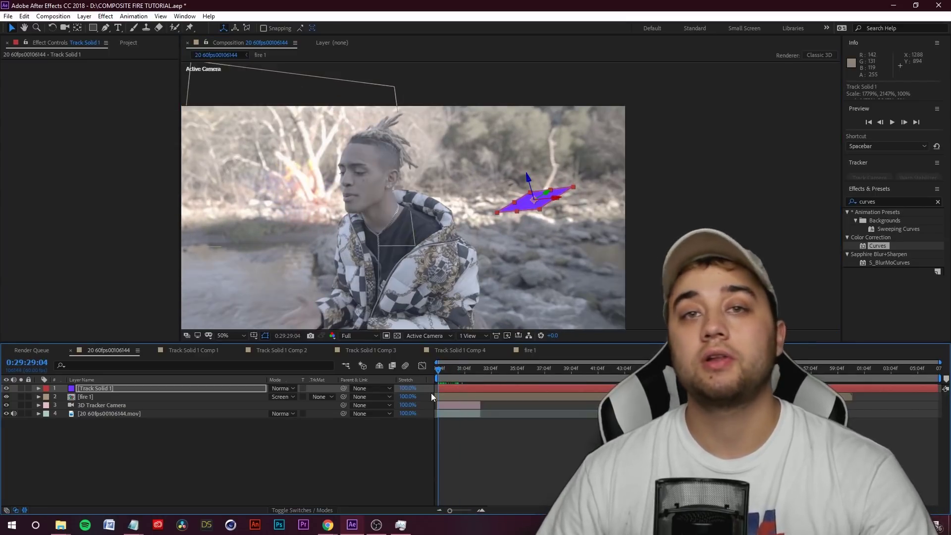
right_click(100, 390)
Pre-compose Track Solid 1 into fire 2 and delete its purple solid.
left_click(142, 349)
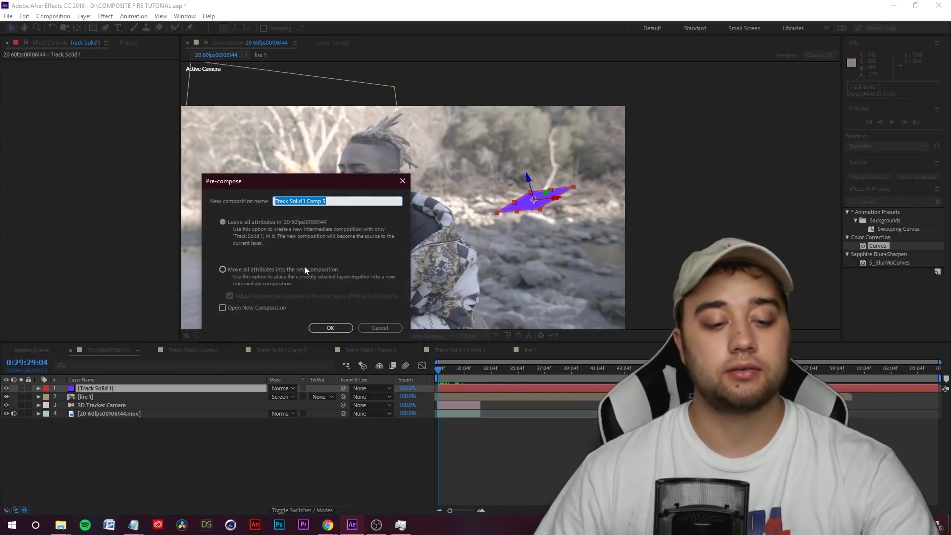
type("fire 2")
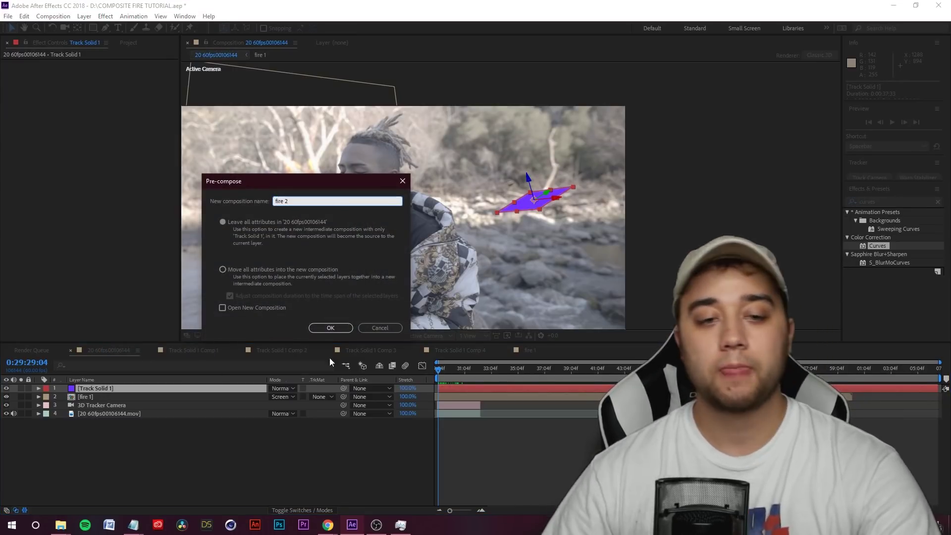
left_click(330, 328)
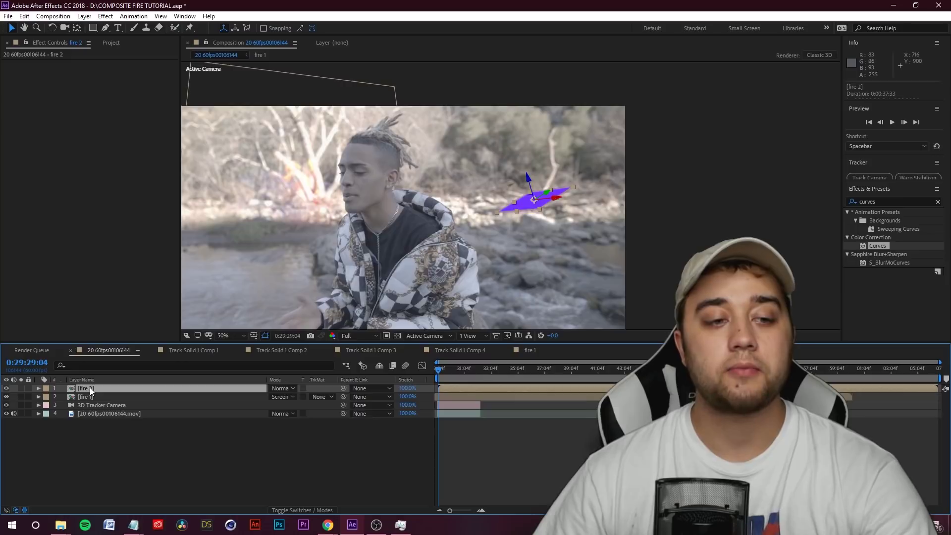
double_click(90, 387)
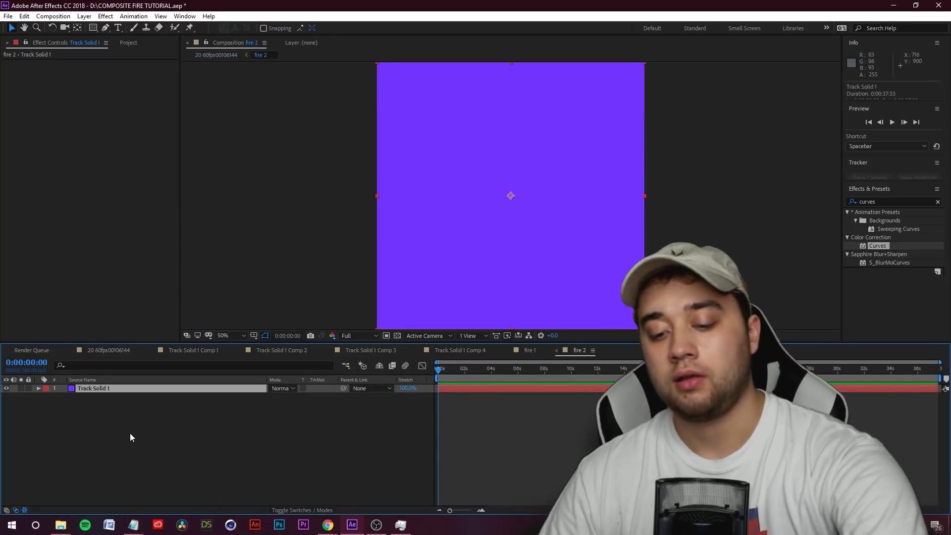
key("Delete")
Check fire 2's Composition Settings and browse the fire clips in the project list.
left_click(53, 16)
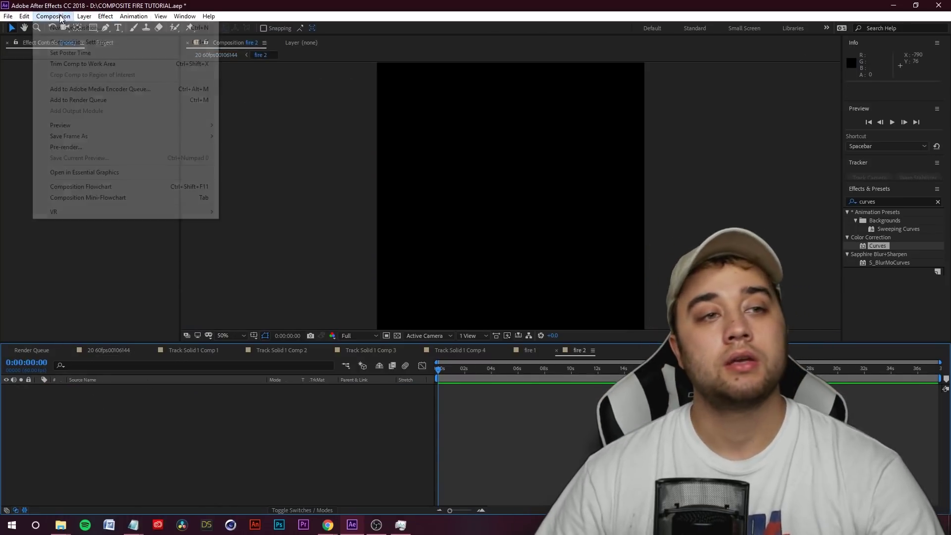
left_click(74, 40)
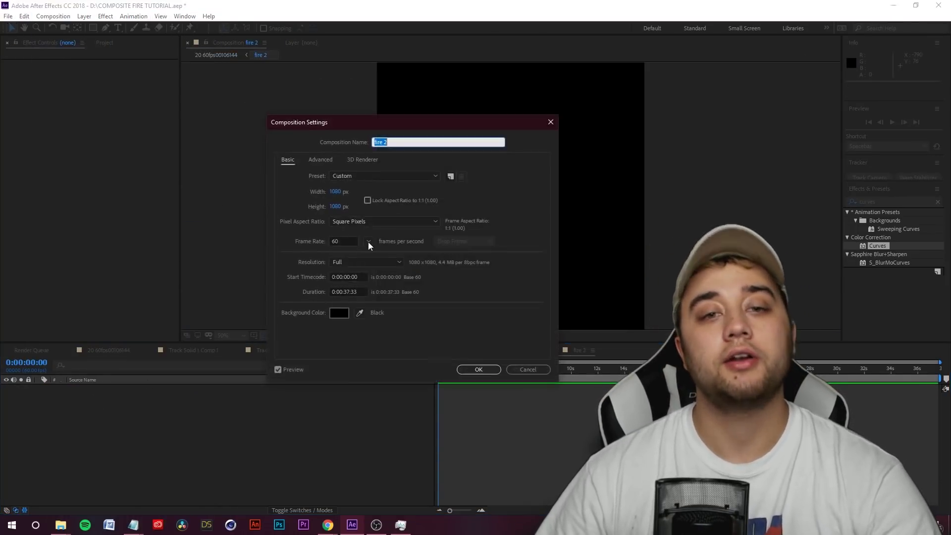
left_click(489, 374)
left_click(104, 43)
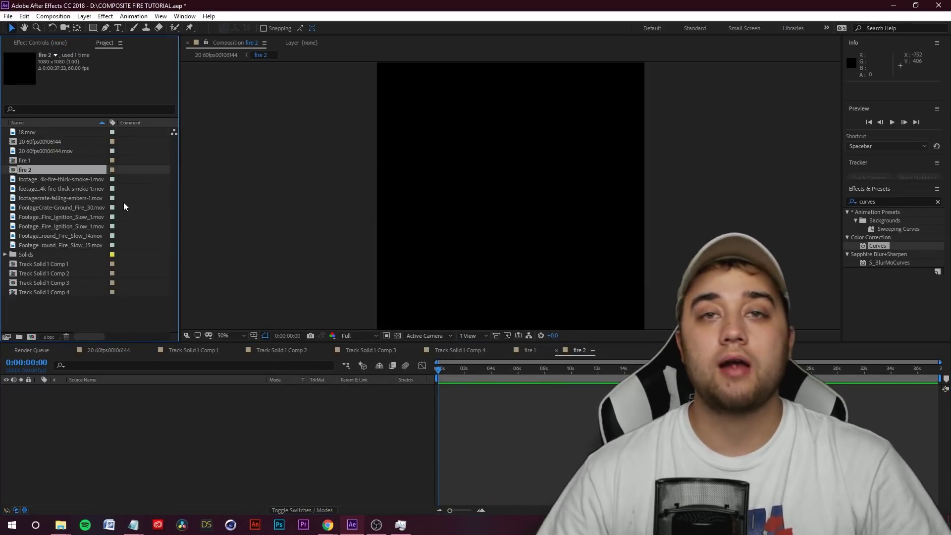
left_click(115, 208)
left_click(89, 189)
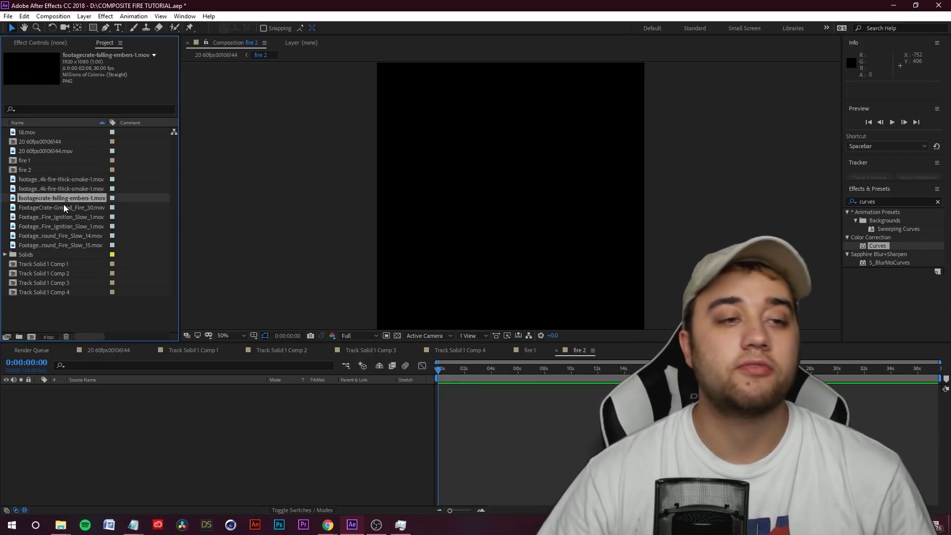
left_click(69, 205)
left_click(64, 226)
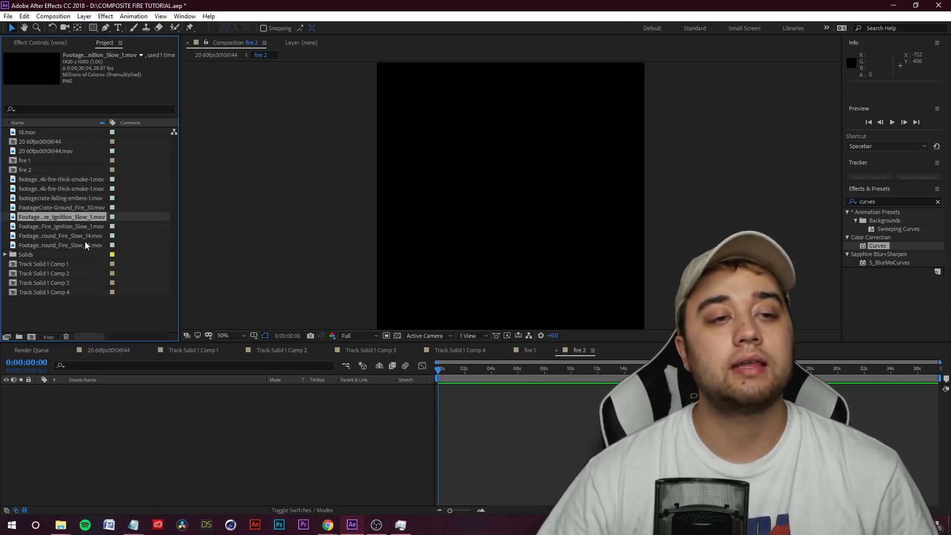
Add Ground_Fire_Slow_15 to fire 2, shrink and position it, preview, then return to the main comp.
left_click_drag(86, 246, 147, 423)
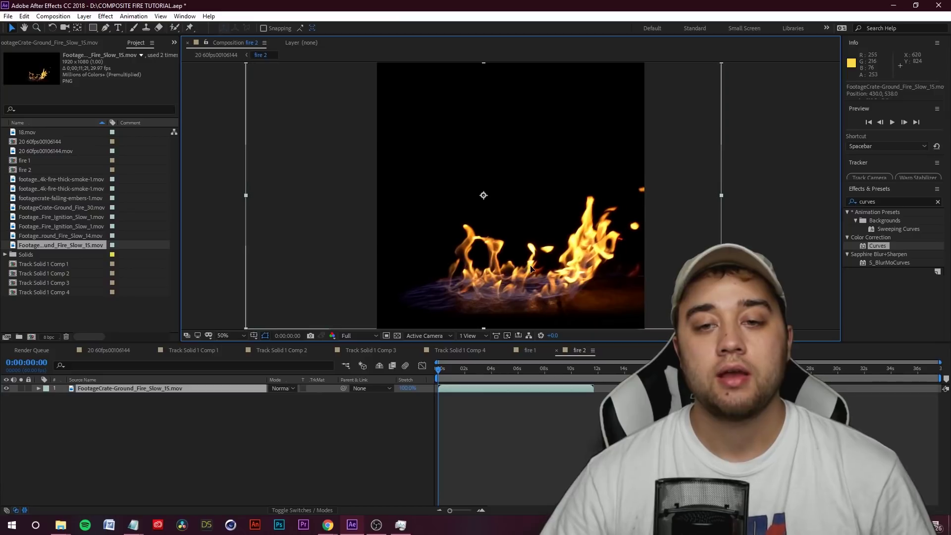
left_click_drag(531, 267, 527, 269)
left_click_drag(717, 329, 674, 328)
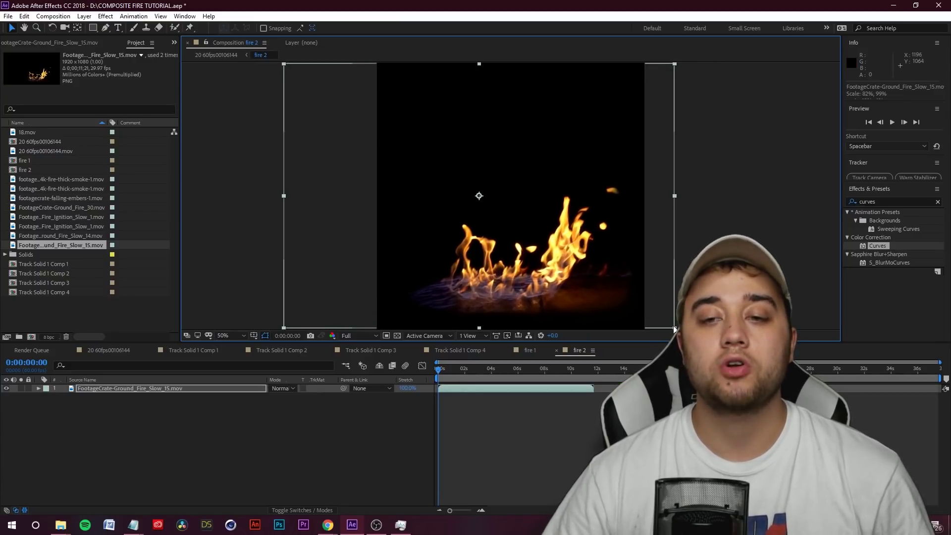
key("comma")
left_click_drag(551, 240, 551, 244)
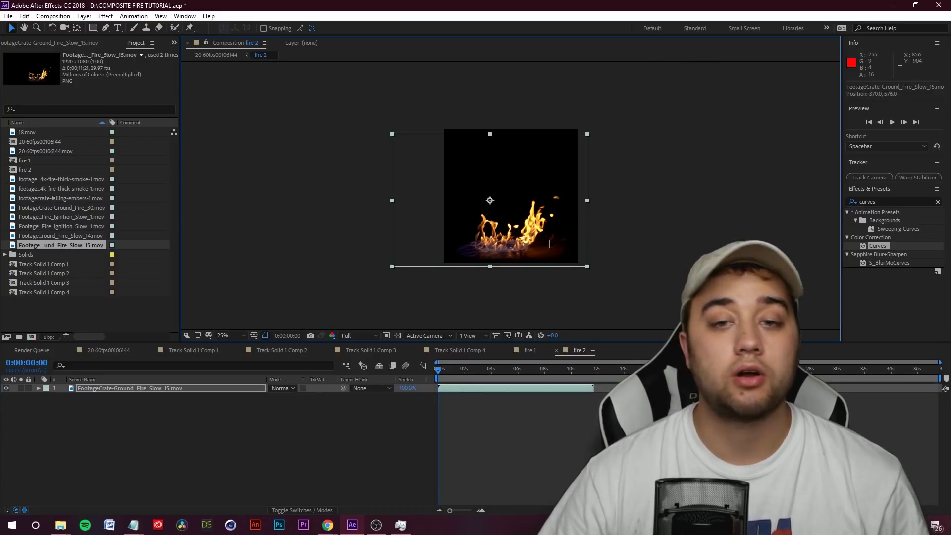
key("space")
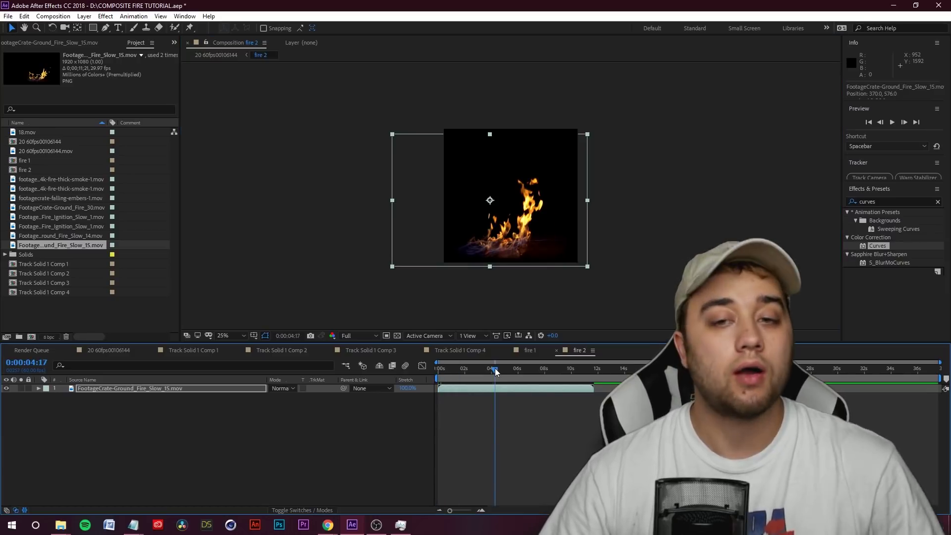
key("space")
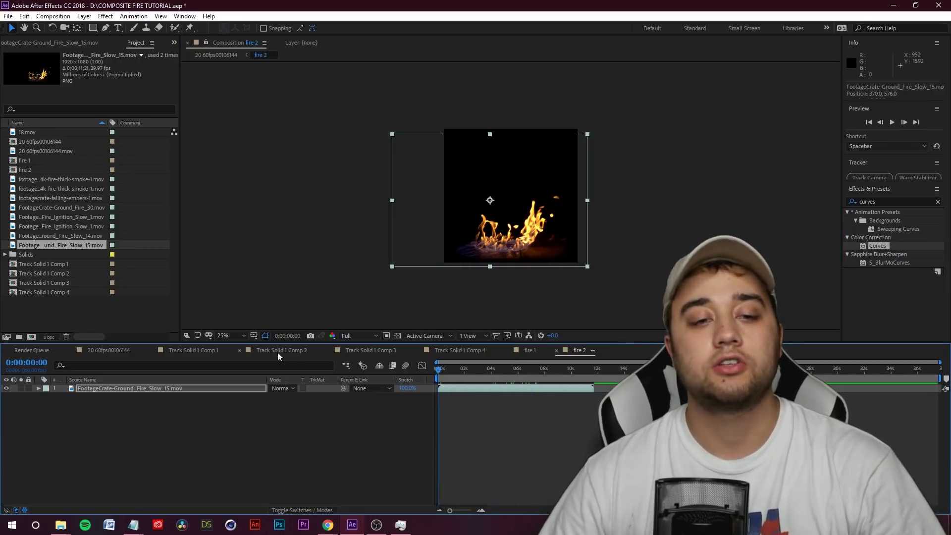
left_click(137, 353)
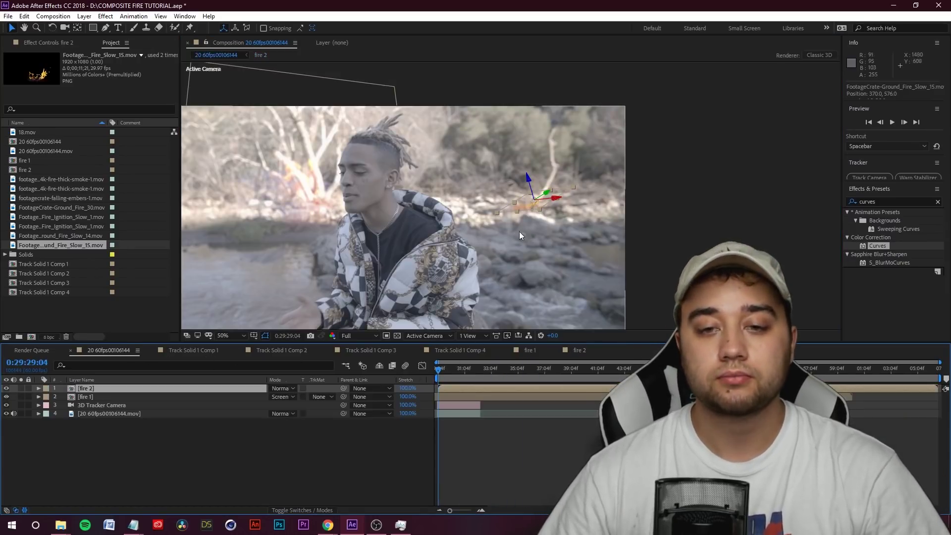
scroll(520, 235, "up", 2)
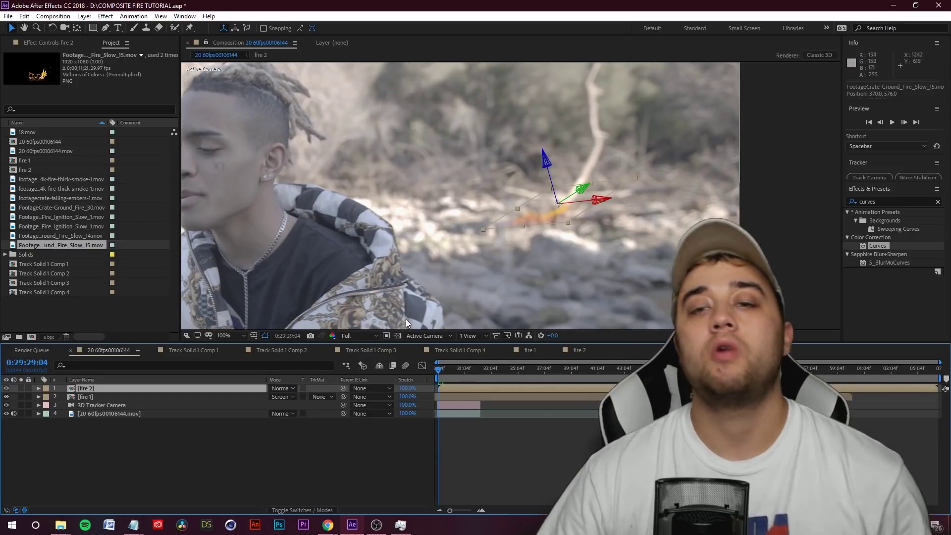
Adjust fire 2's Orientation and Z Rotation so the flames face the camera upright.
left_click(39, 388)
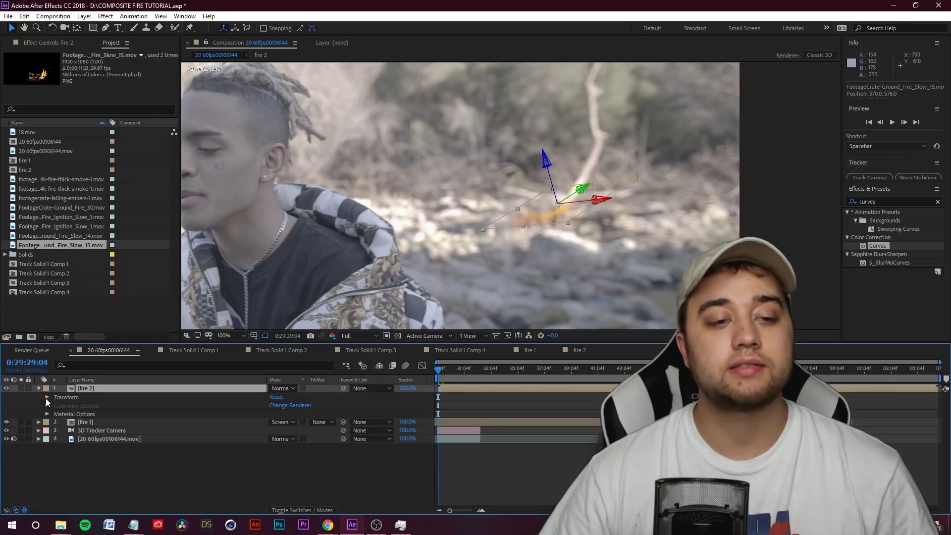
left_click(46, 398)
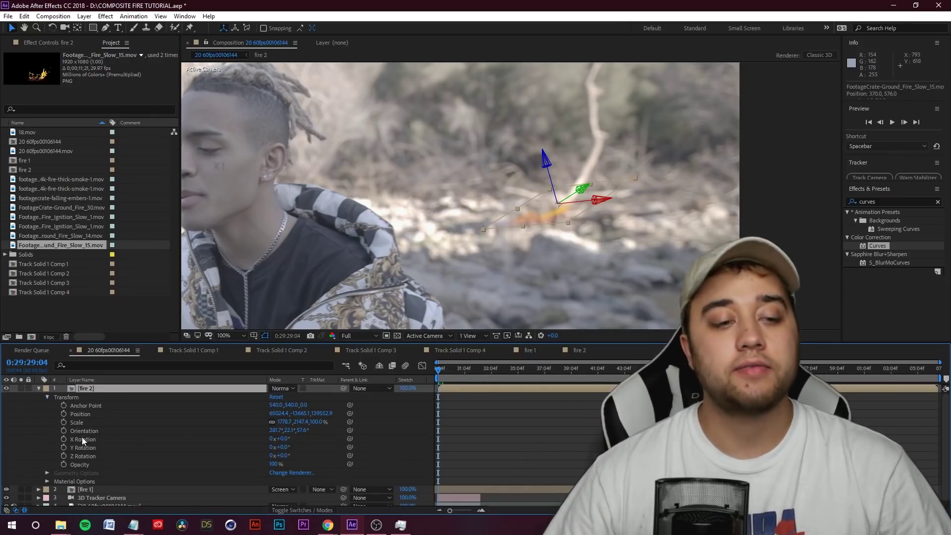
left_click(96, 430)
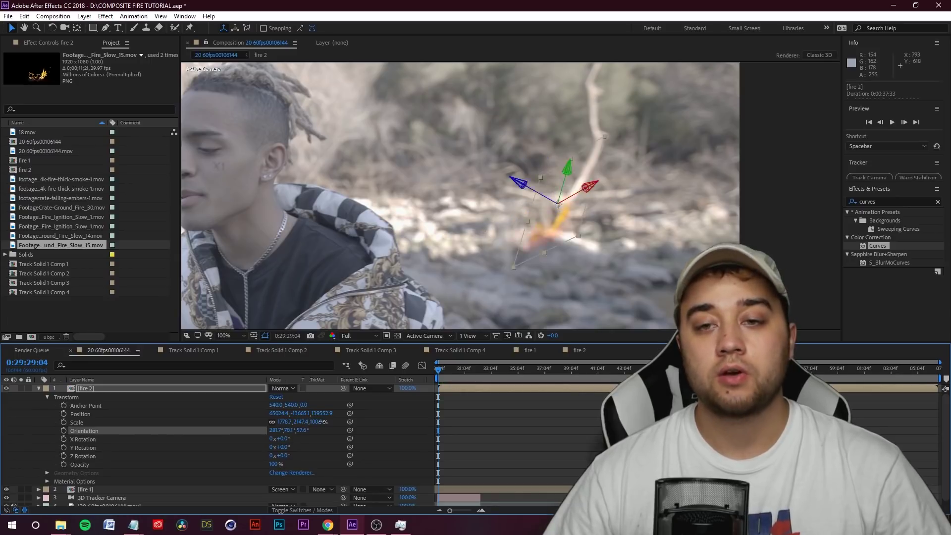
left_click_drag(323, 422, 302, 429)
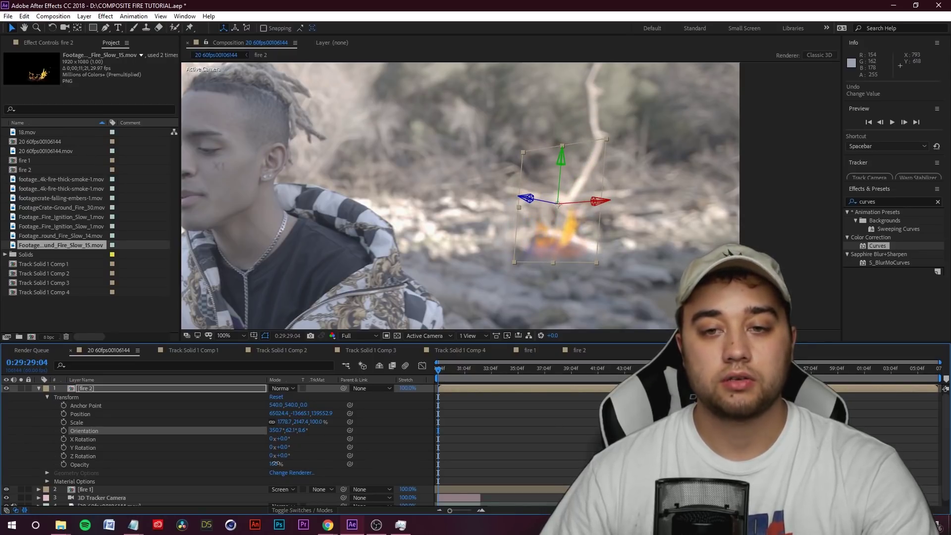
mouse_move(285, 457)
left_mouse_down()
mouse_move(286, 439)
mouse_move(296, 440)
left_mouse_up()
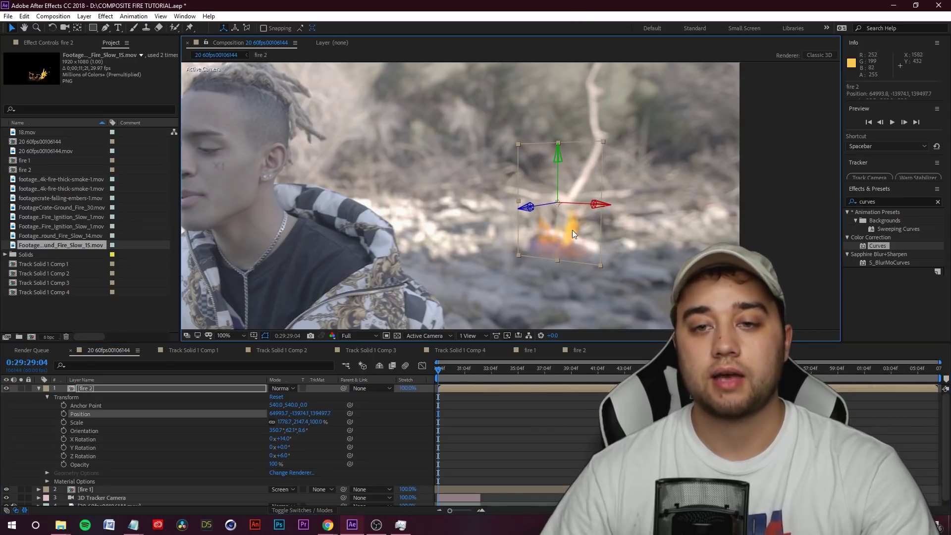
Raise and enlarge fire 2 so its flames sit at the tree base.
left_click_drag(572, 230, 571, 186)
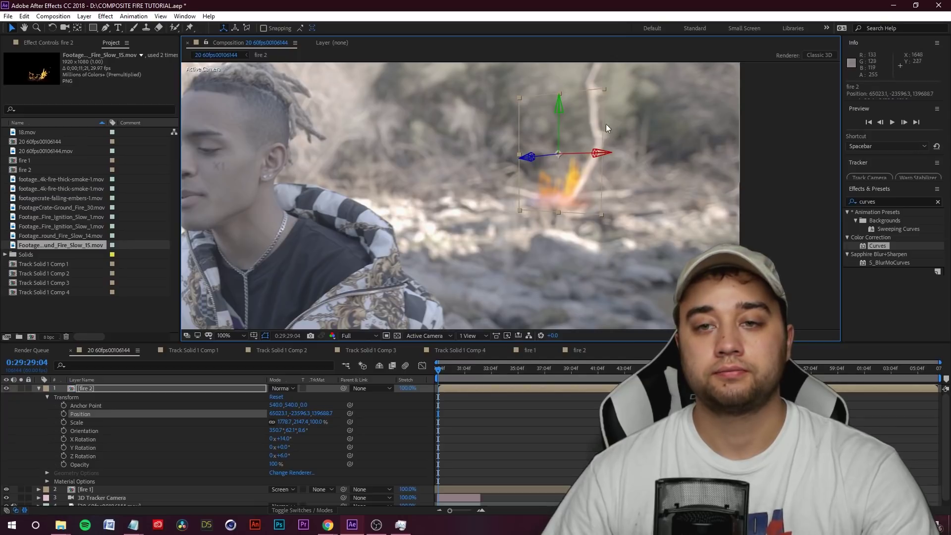
mouse_move(606, 128)
left_mouse_down()
mouse_move(630, 167)
mouse_move(497, 101)
left_mouse_up()
left_click(584, 297)
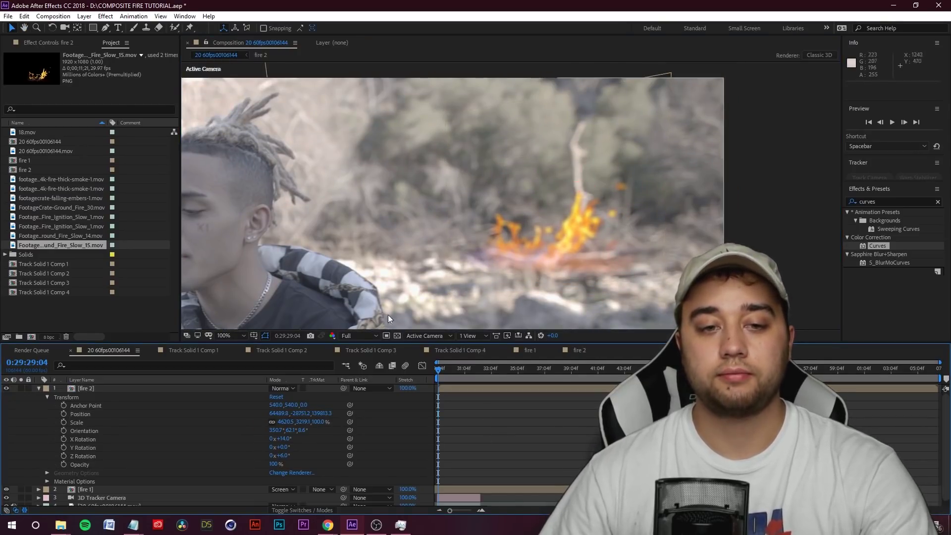
scroll(478, 266, "down", 4)
scroll(503, 244, "up", 2)
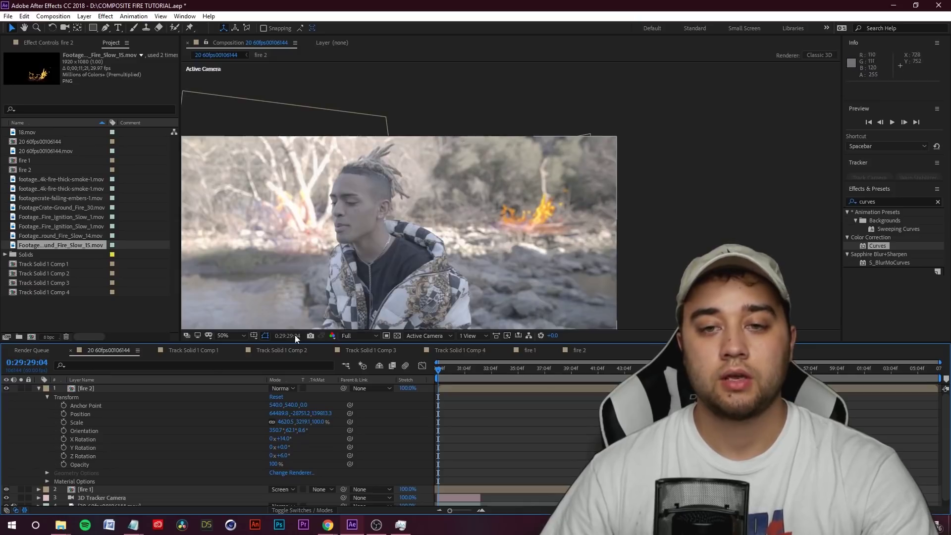
Change fire 2's blending mode from Normal to Screen and preview the composite.
left_click(38, 388)
scroll(538, 225, "up", 2)
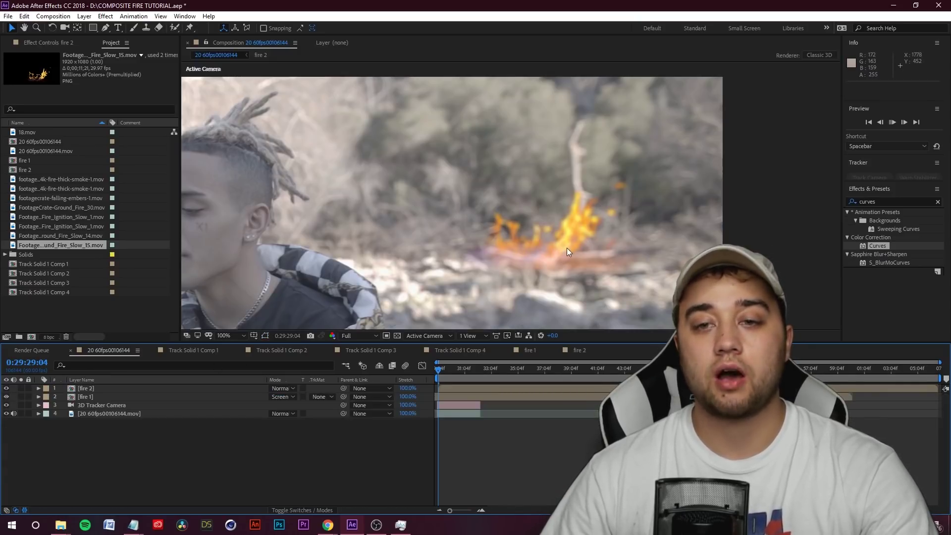
key("space")
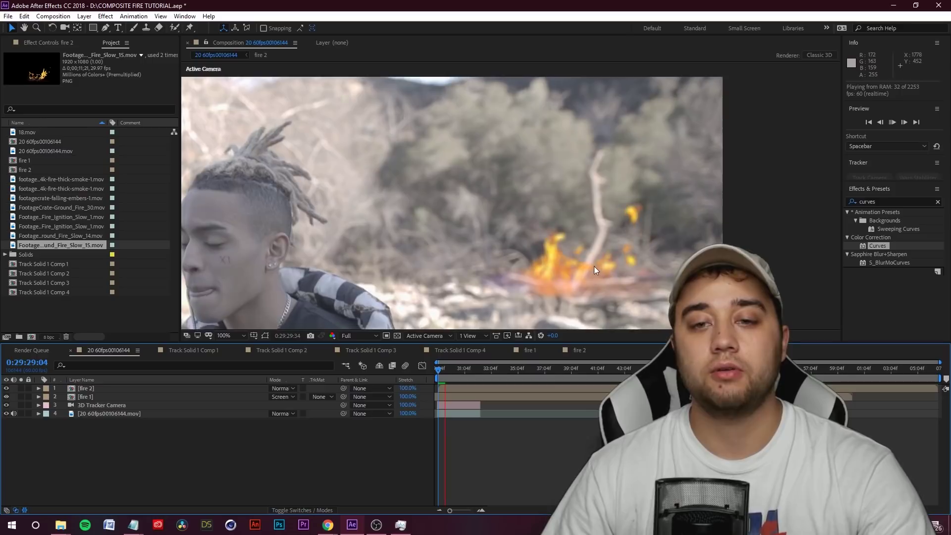
scroll(585, 267, "down", 2)
left_click(94, 387)
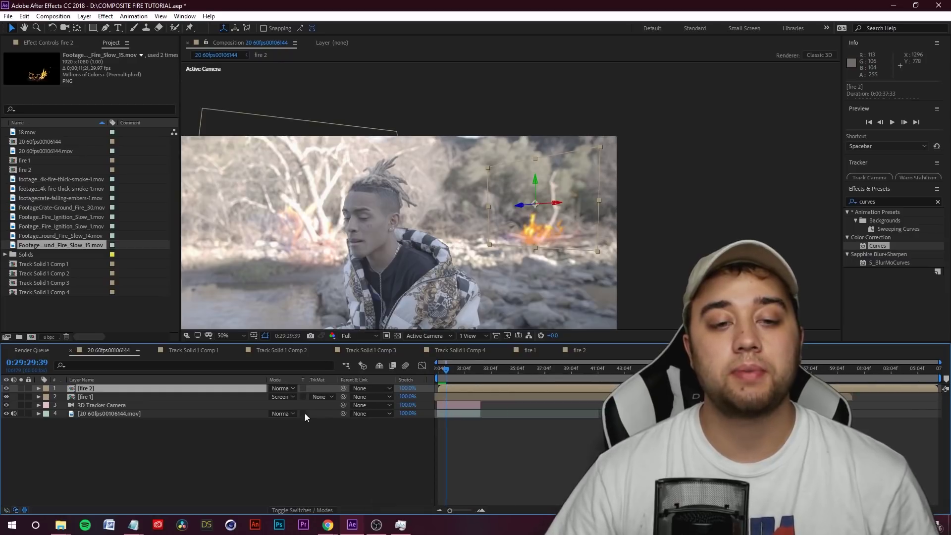
left_click(282, 389)
left_click(321, 207)
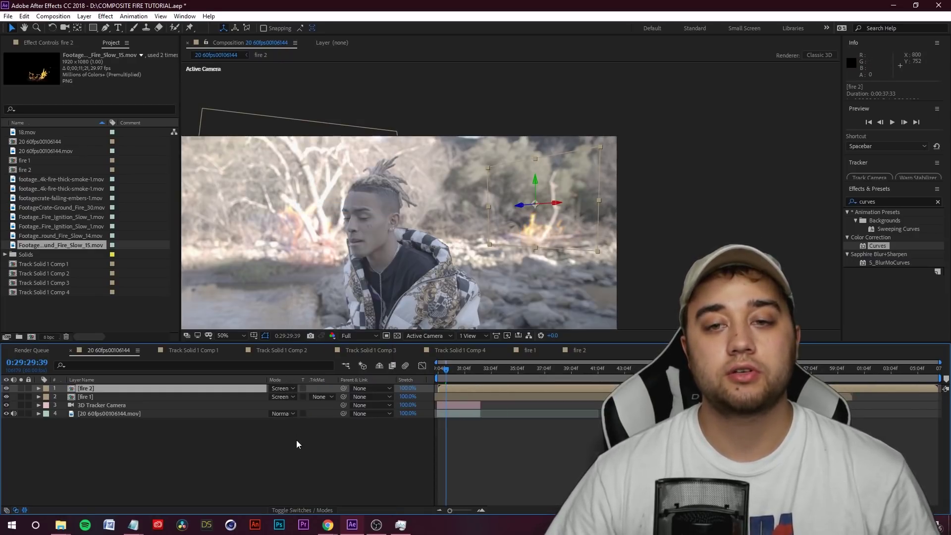
key("space")
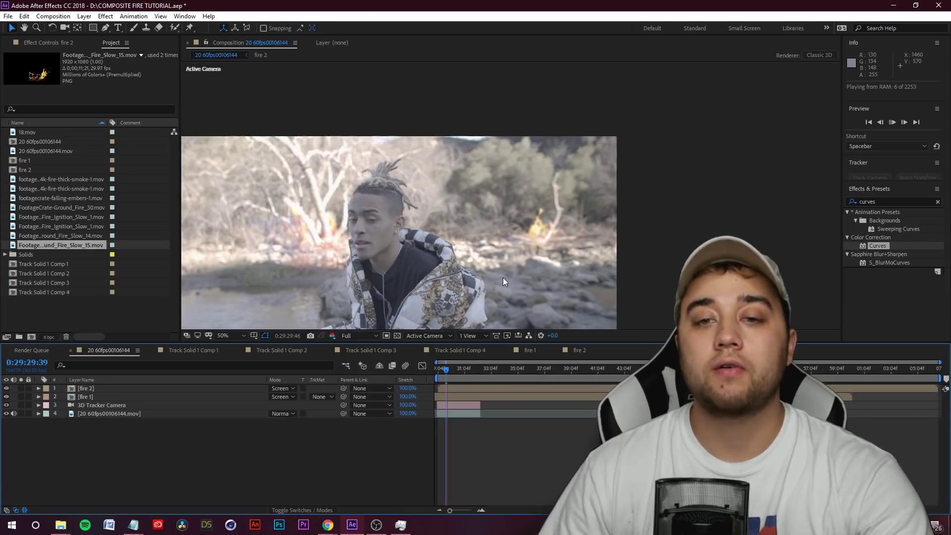
key("space")
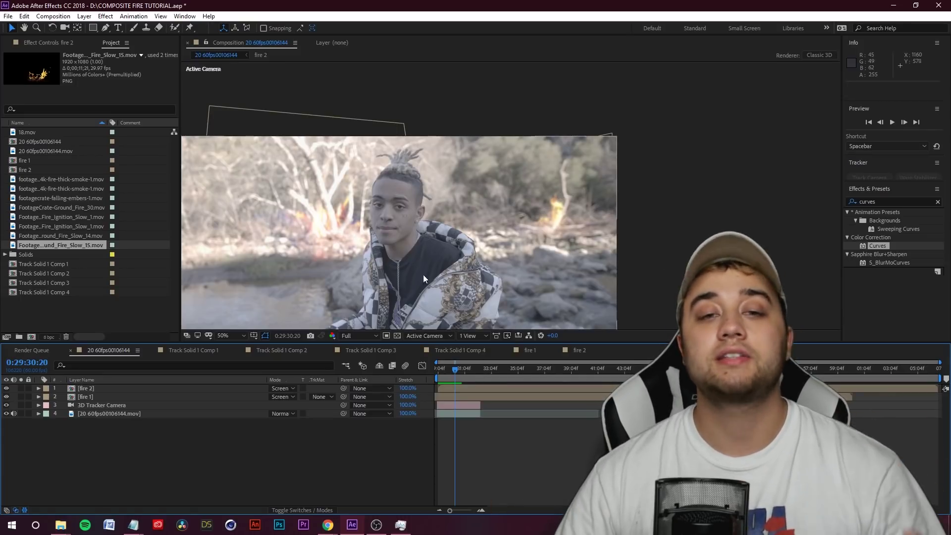
scroll(400, 275, "down", 2)
left_click(437, 370)
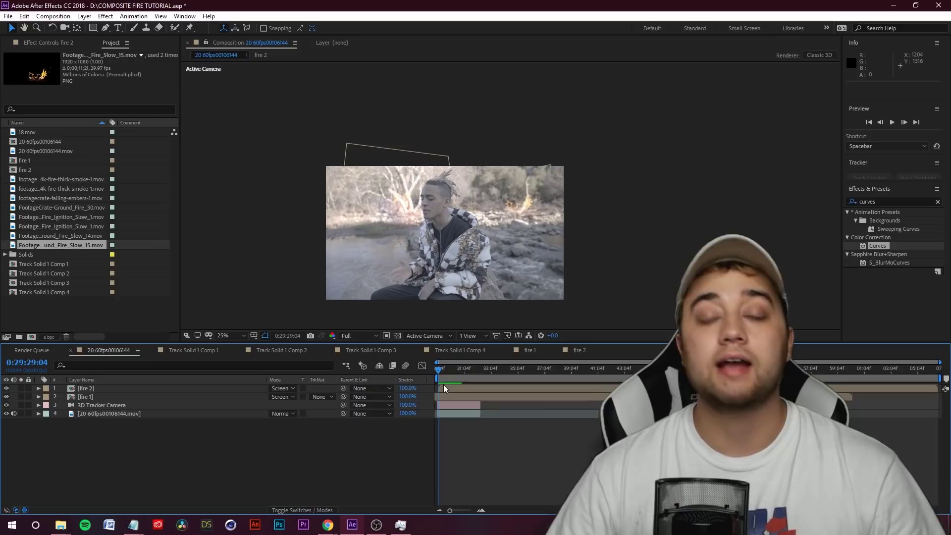